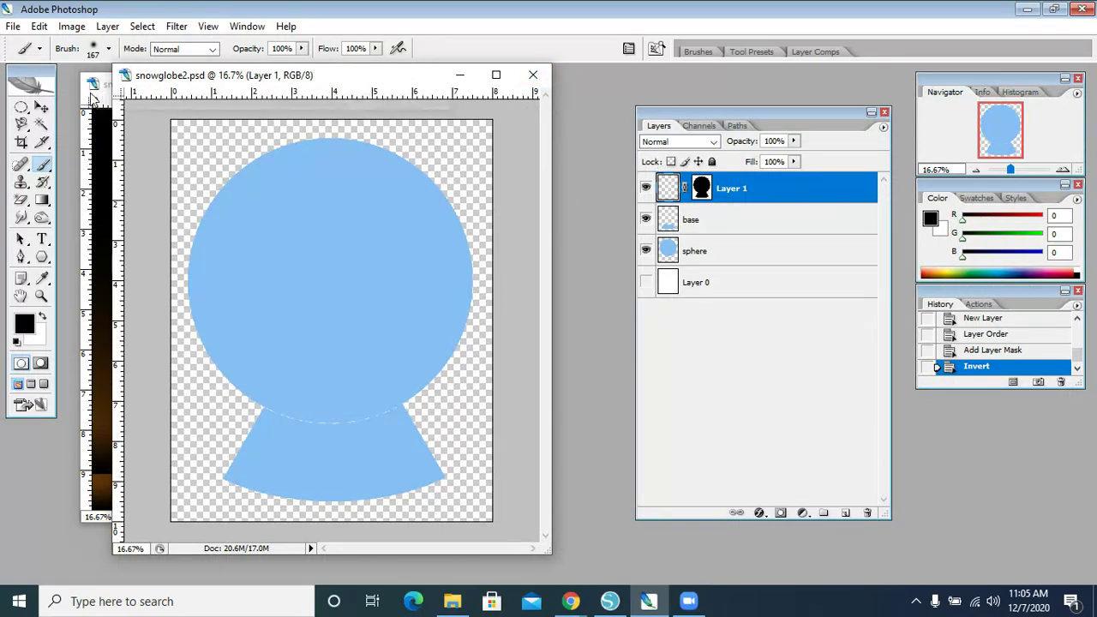
Step: Select the blue circle on the sphere layer with the Magic Wand and add a layer mask from that selection
{"action": "left_click", "coordinate": [41, 124]}
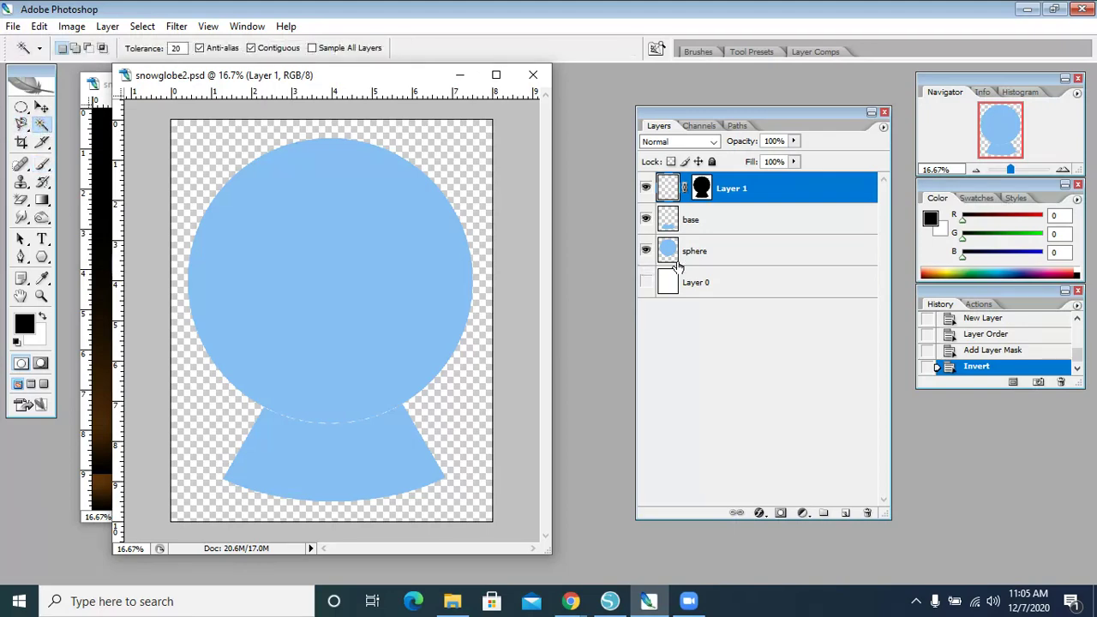
{"action": "left_click", "coordinate": [362, 268]}
{"action": "left_click", "coordinate": [696, 250]}
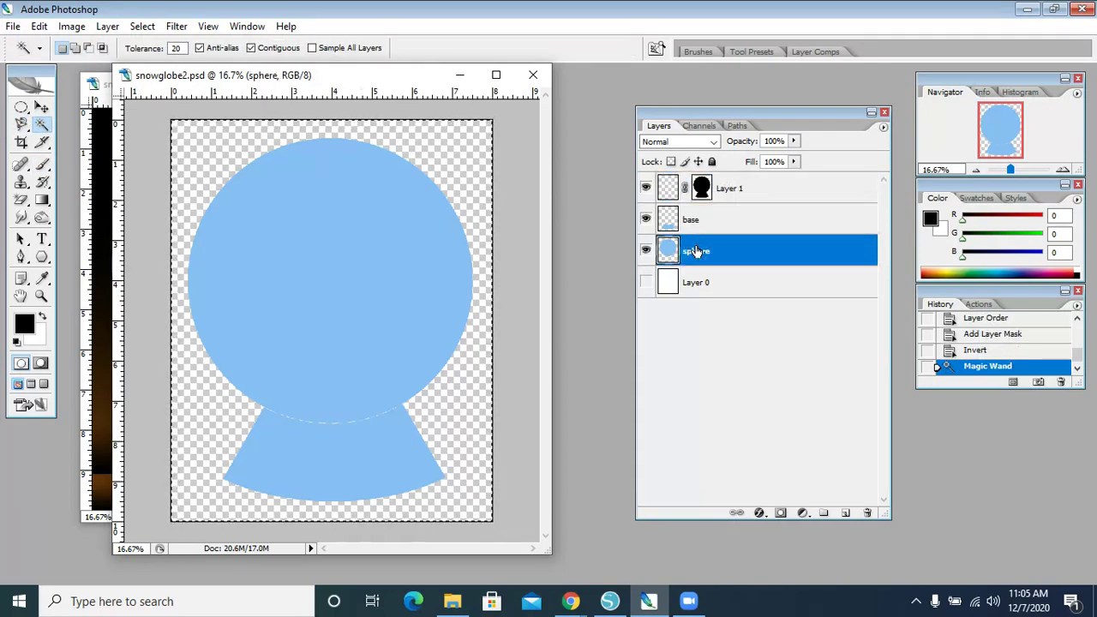
{"action": "key", "text": "ctrl+d"}
{"action": "left_click", "coordinate": [377, 269]}
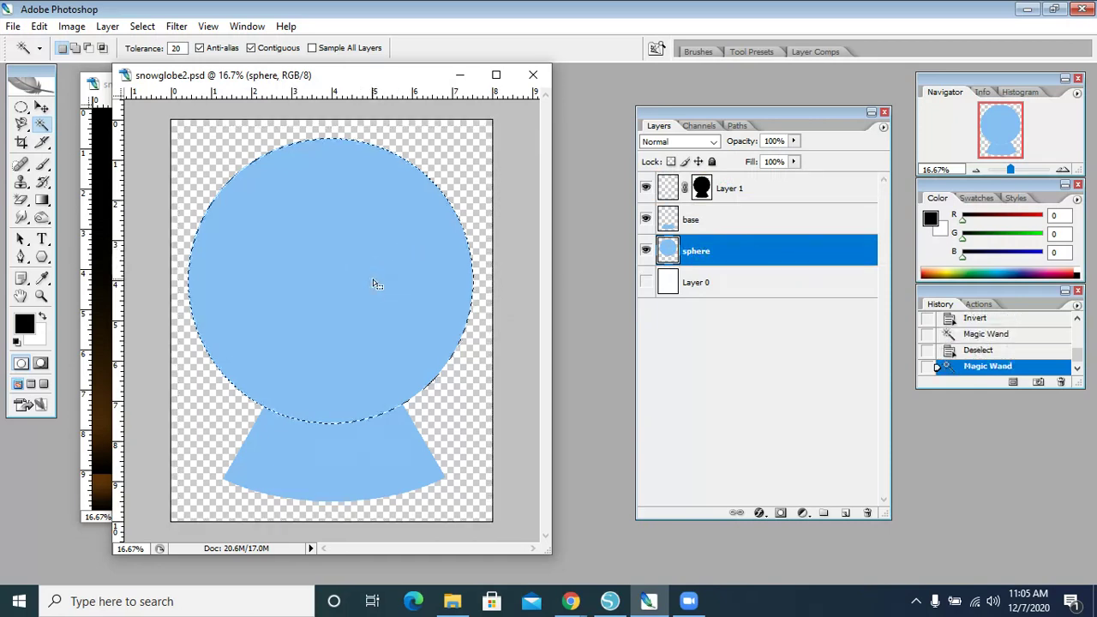
{"action": "left_click", "coordinate": [780, 512]}
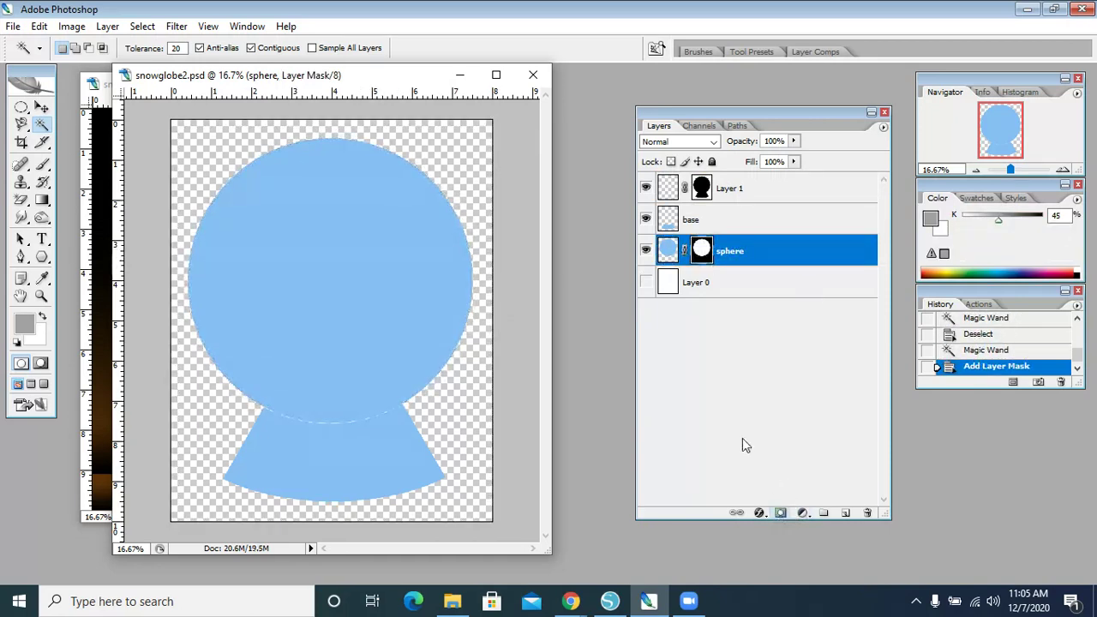
Step: Erase the blue fill from the sphere layer's image with the Magic Eraser, keeping its mask
{"action": "left_click", "coordinate": [670, 252]}
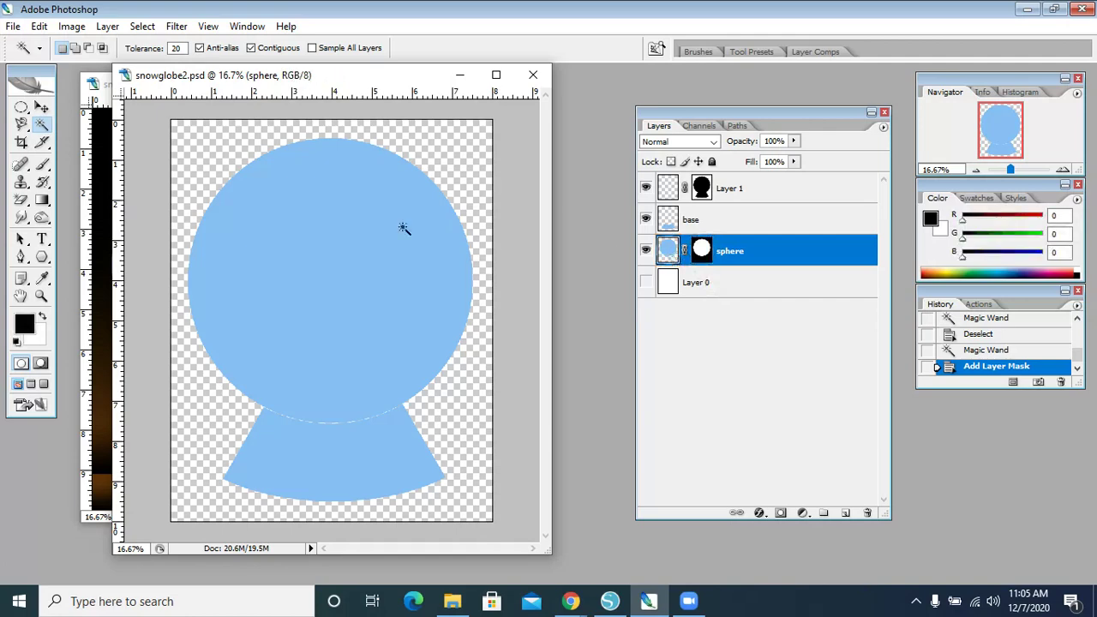
{"action": "left_click", "coordinate": [21, 198]}
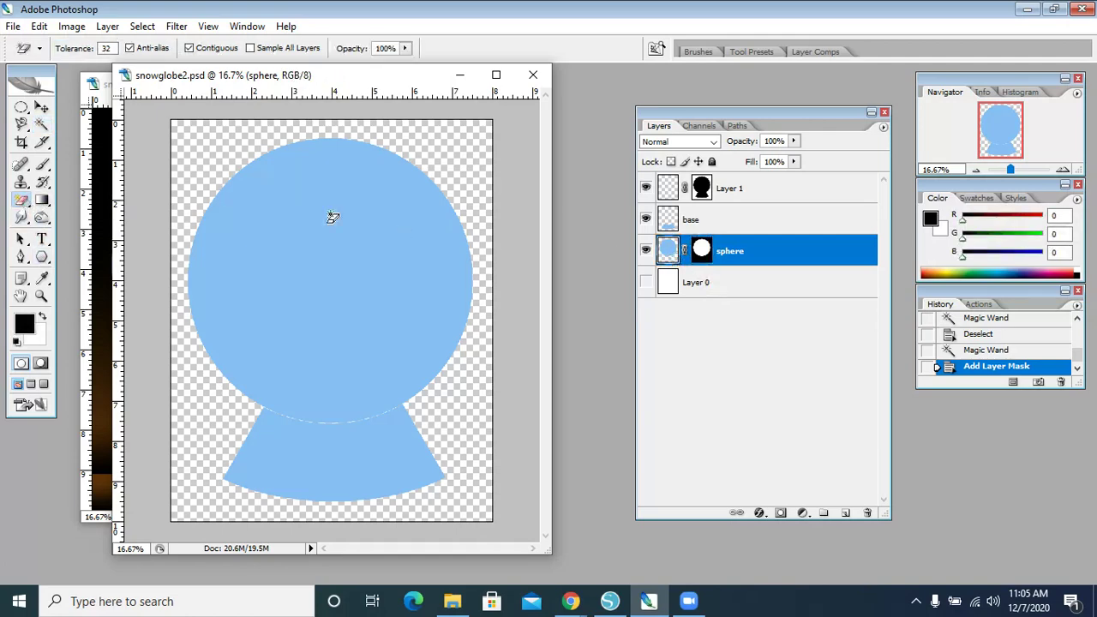
{"action": "left_click", "coordinate": [384, 292]}
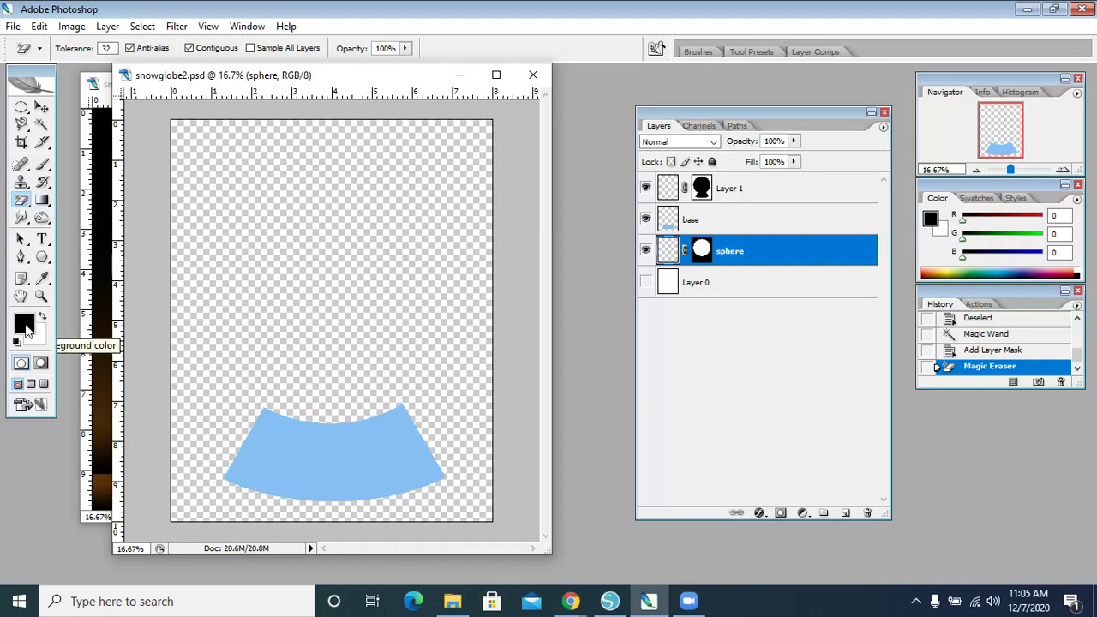
Step: Add a new layer with default settings and move it directly below the sphere layer
{"action": "left_click", "coordinate": [883, 128]}
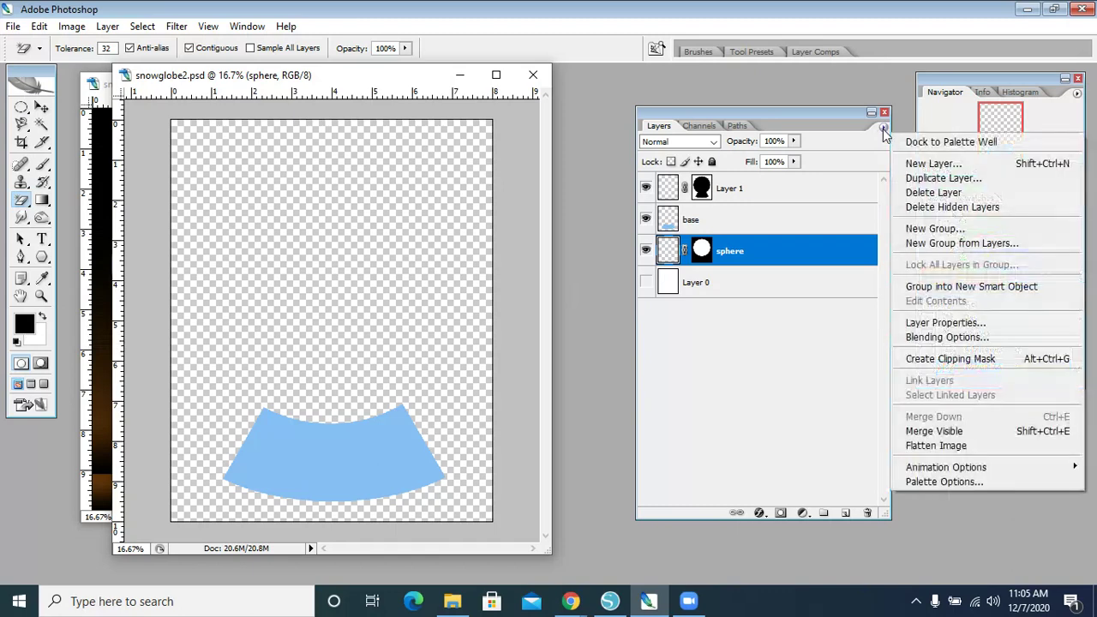
{"action": "left_click", "coordinate": [917, 164]}
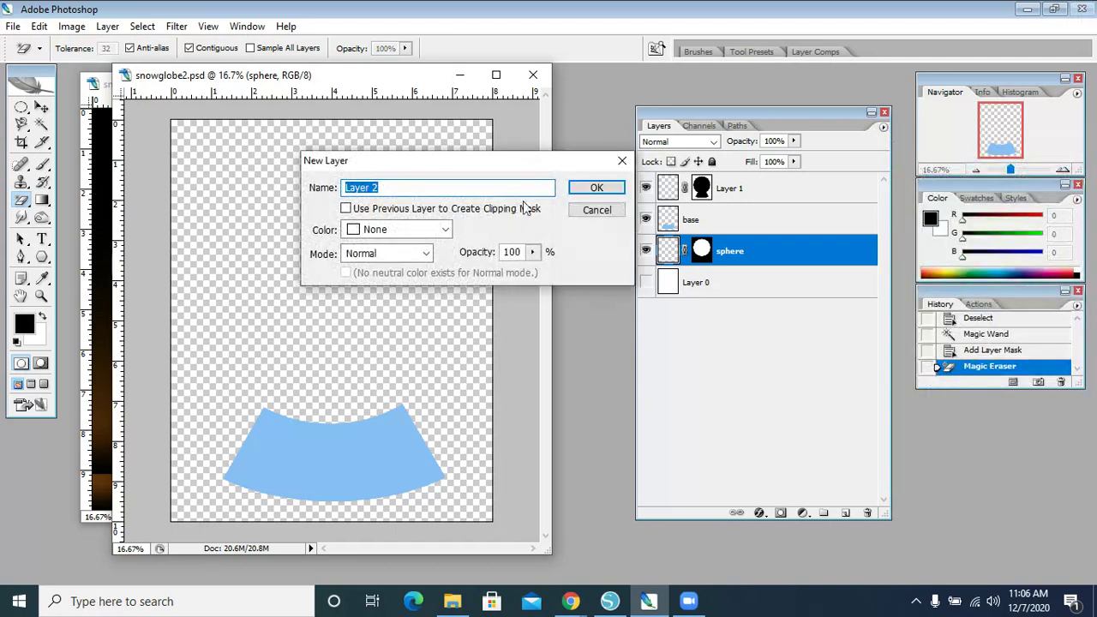
{"action": "left_click", "coordinate": [596, 187]}
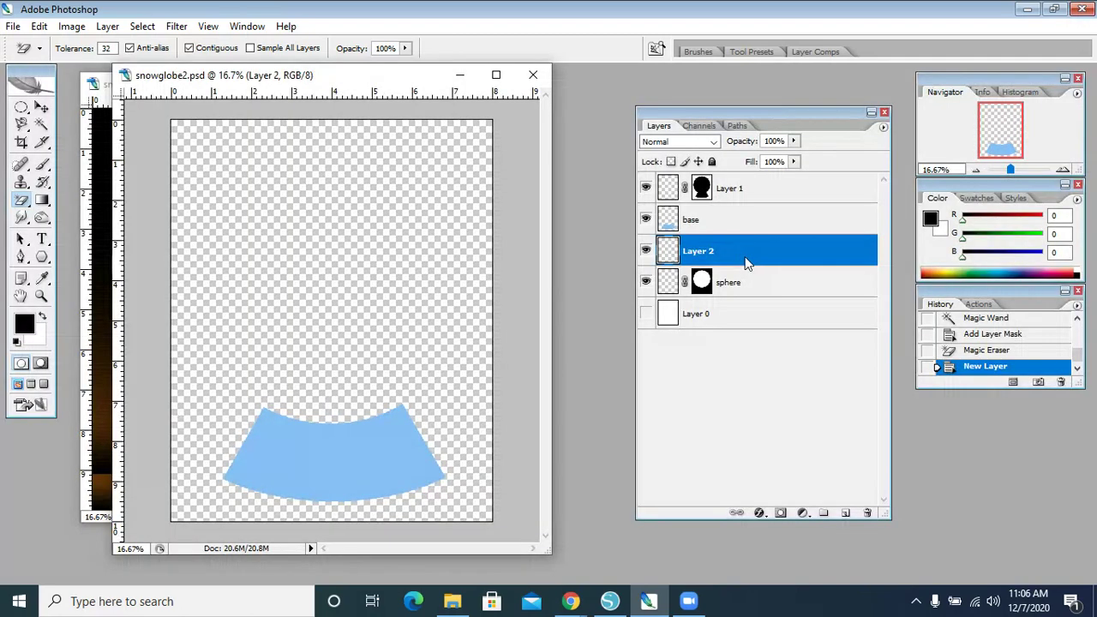
{"action": "left_click_drag", "start_coordinate": [755, 257], "coordinate": [752, 300]}
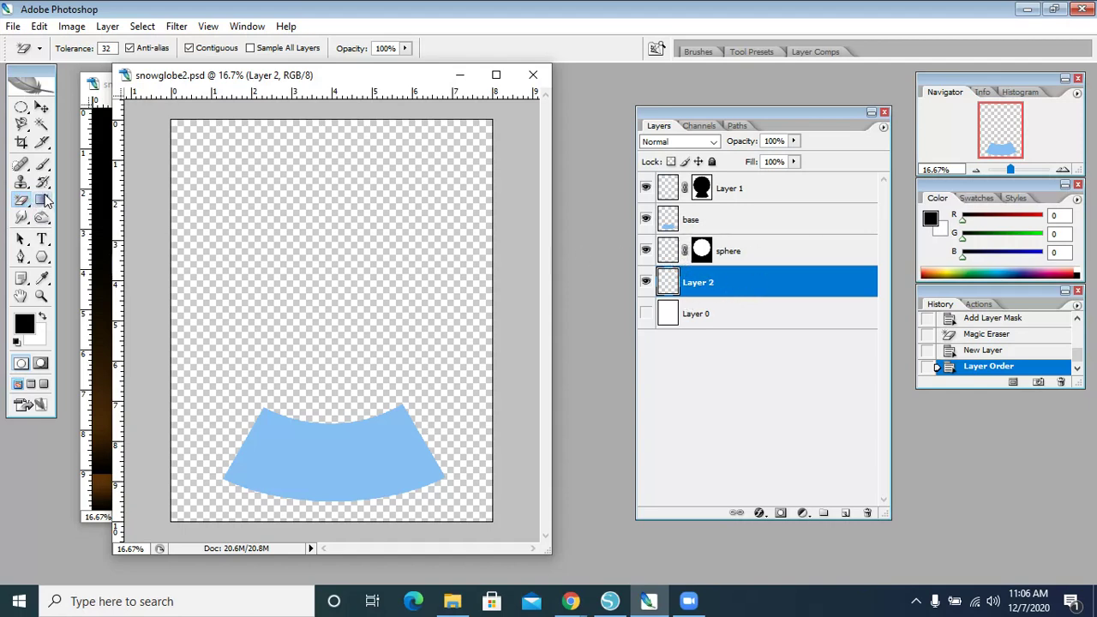
Step: Set the foreground color to sky blue, hex 41b0ea
{"action": "left_click", "coordinate": [32, 321]}
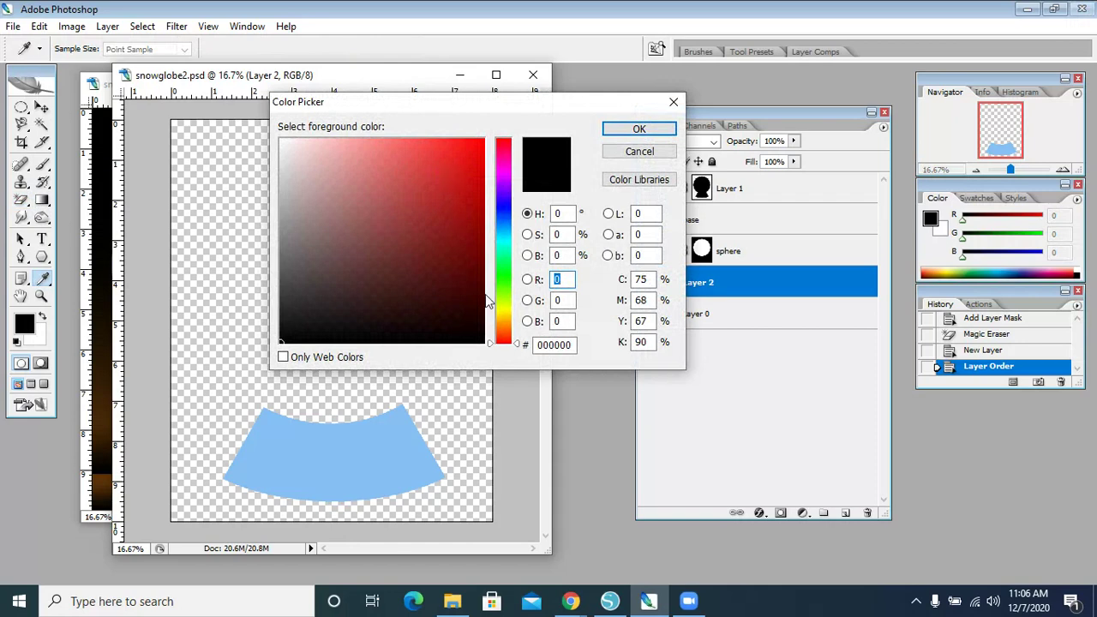
{"action": "left_click_drag", "start_coordinate": [519, 347], "coordinate": [520, 233]}
{"action": "left_click", "coordinate": [427, 155]}
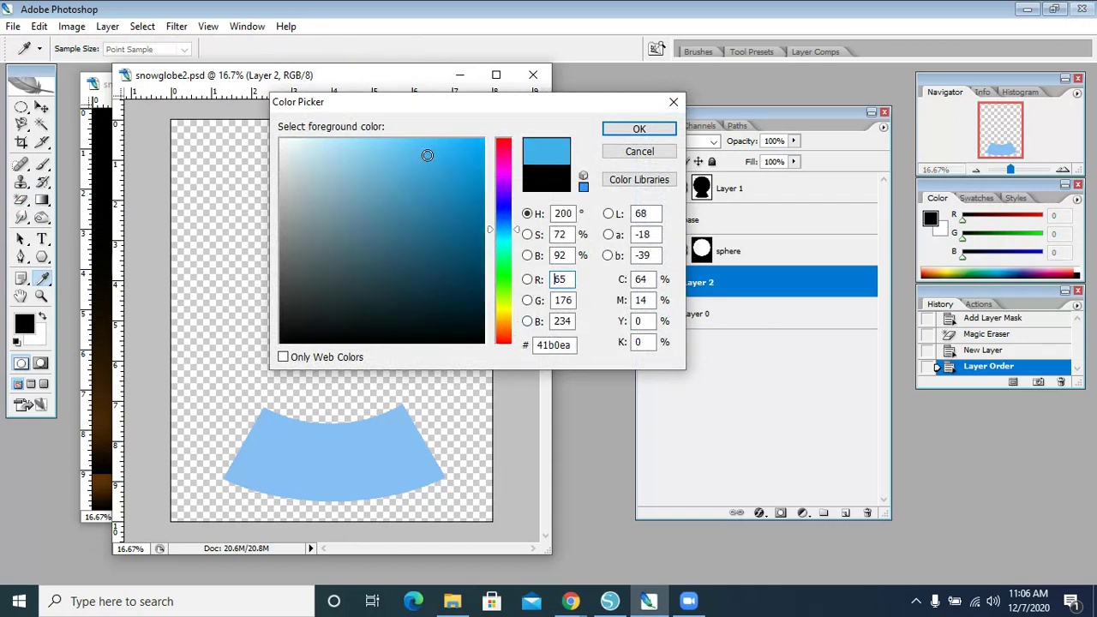
{"action": "left_click", "coordinate": [640, 134]}
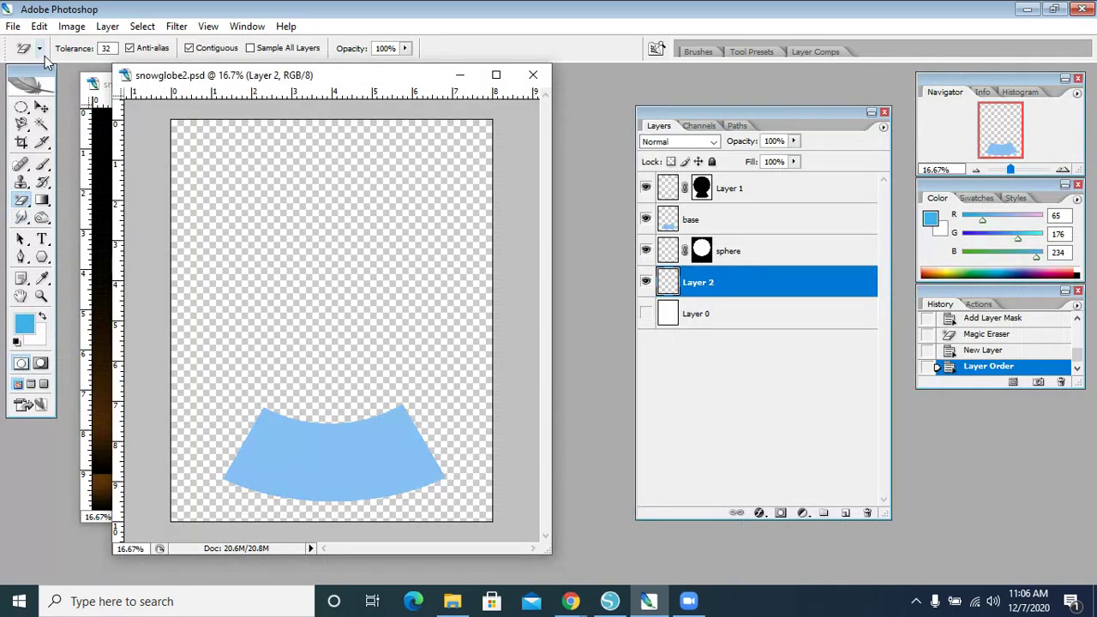
Step: Set up the Gradient tool with the Foreground to Background preset and the radial style
{"action": "left_click", "coordinate": [42, 202]}
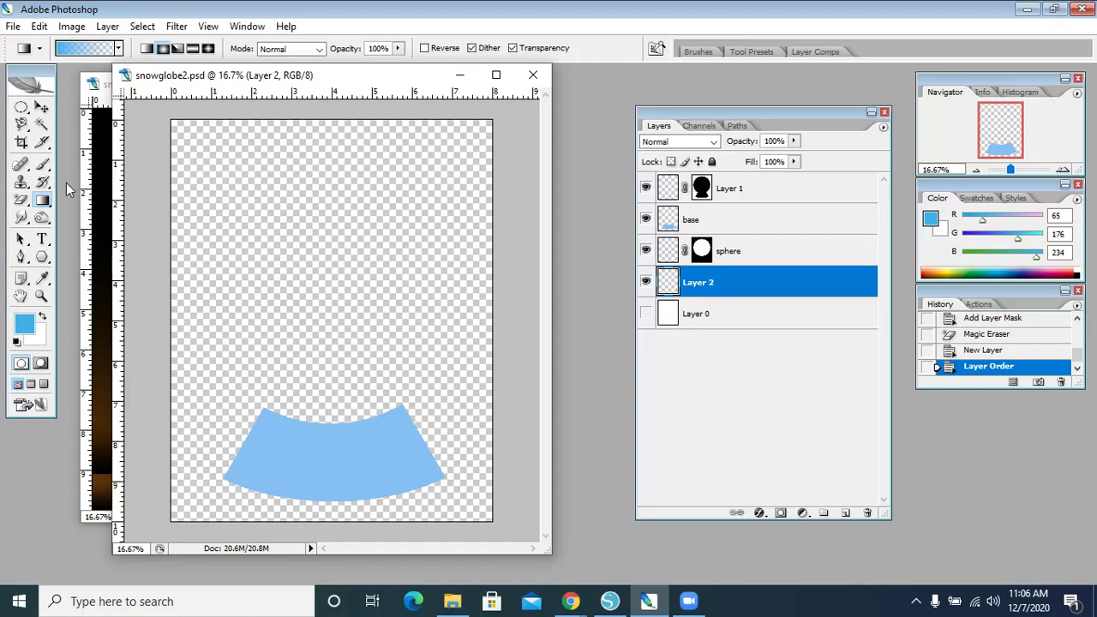
{"action": "left_click", "coordinate": [118, 48]}
{"action": "left_click", "coordinate": [33, 80]}
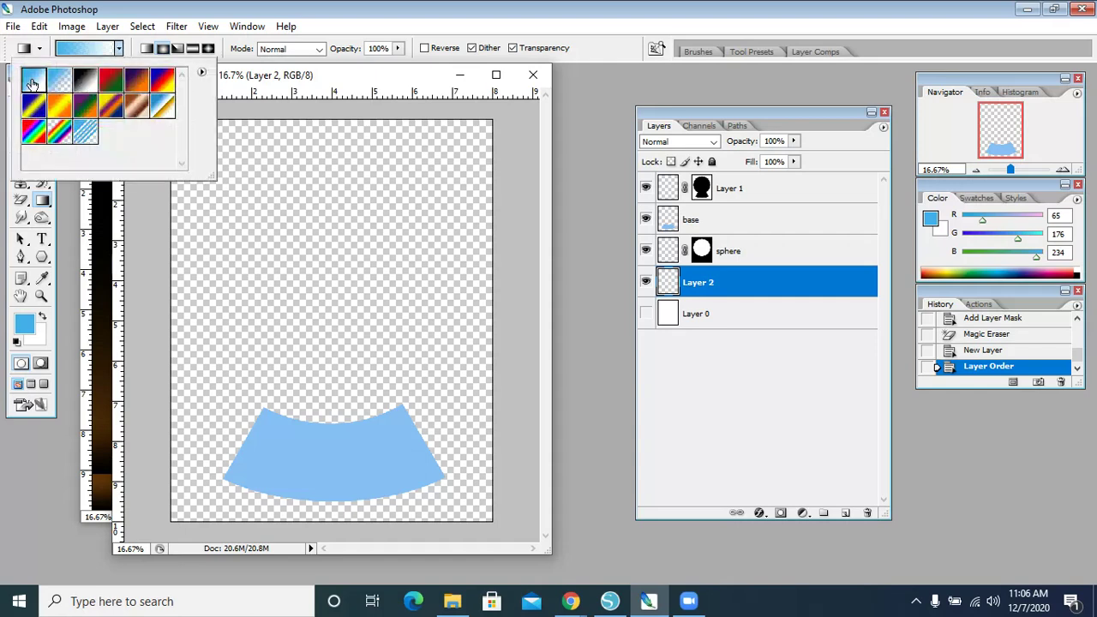
{"action": "left_click", "coordinate": [164, 51]}
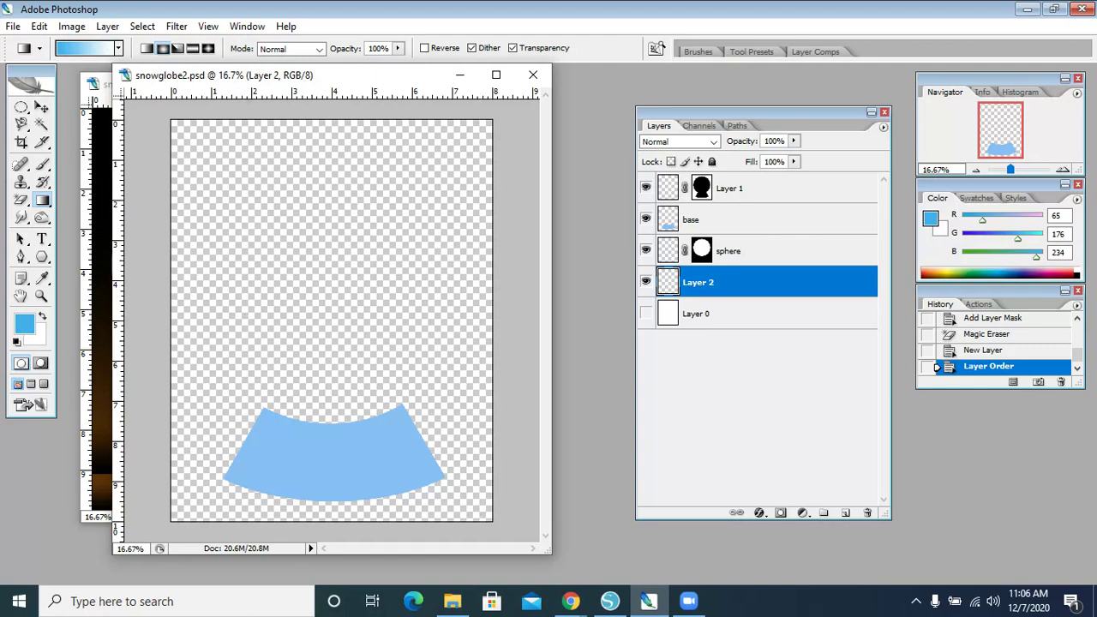
Step: Edit the gradient, moving its opacity midpoint to 75% and its blue color stop to 28%
{"action": "left_click", "coordinate": [93, 49]}
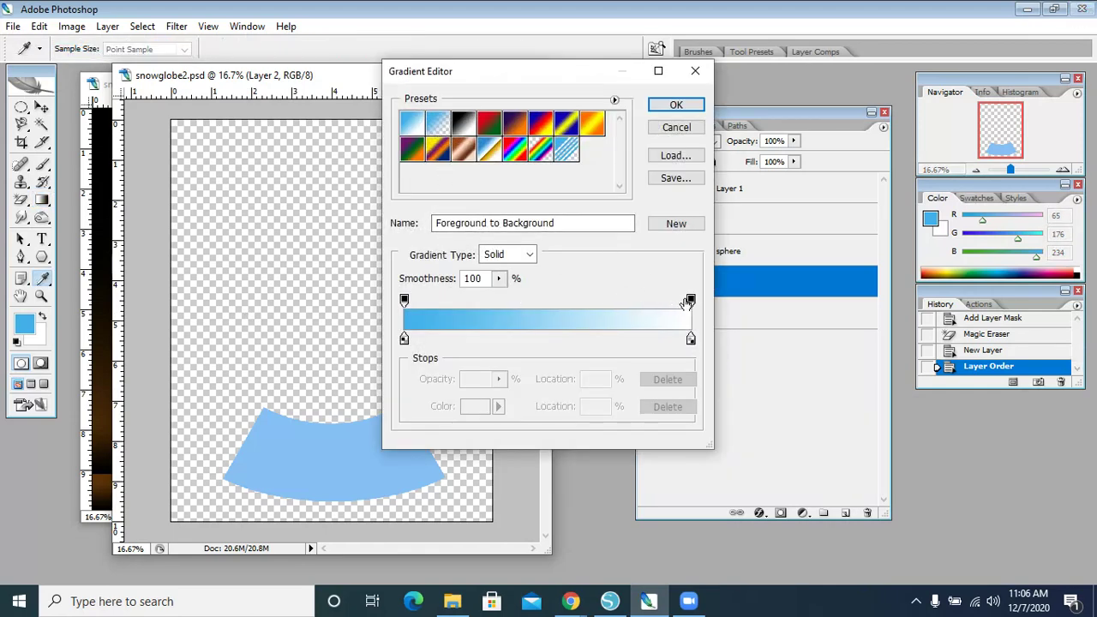
{"action": "mouse_move", "coordinate": [691, 300]}
{"action": "left_mouse_down"}
{"action": "mouse_move", "coordinate": [551, 300]}
{"action": "mouse_move", "coordinate": [691, 310]}
{"action": "left_mouse_up"}
{"action": "mouse_move", "coordinate": [548, 305]}
{"action": "left_mouse_down"}
{"action": "mouse_move", "coordinate": [606, 307]}
{"action": "mouse_move", "coordinate": [496, 307]}
{"action": "mouse_move", "coordinate": [548, 314]}
{"action": "left_mouse_up"}
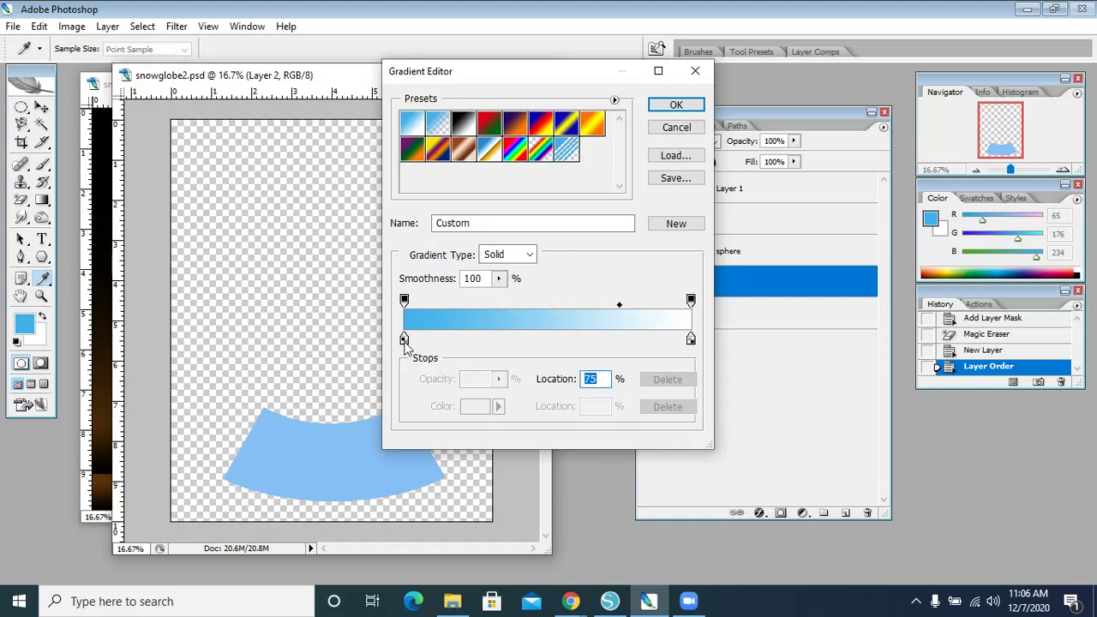
{"action": "left_click_drag", "start_coordinate": [404, 340], "coordinate": [483, 340]}
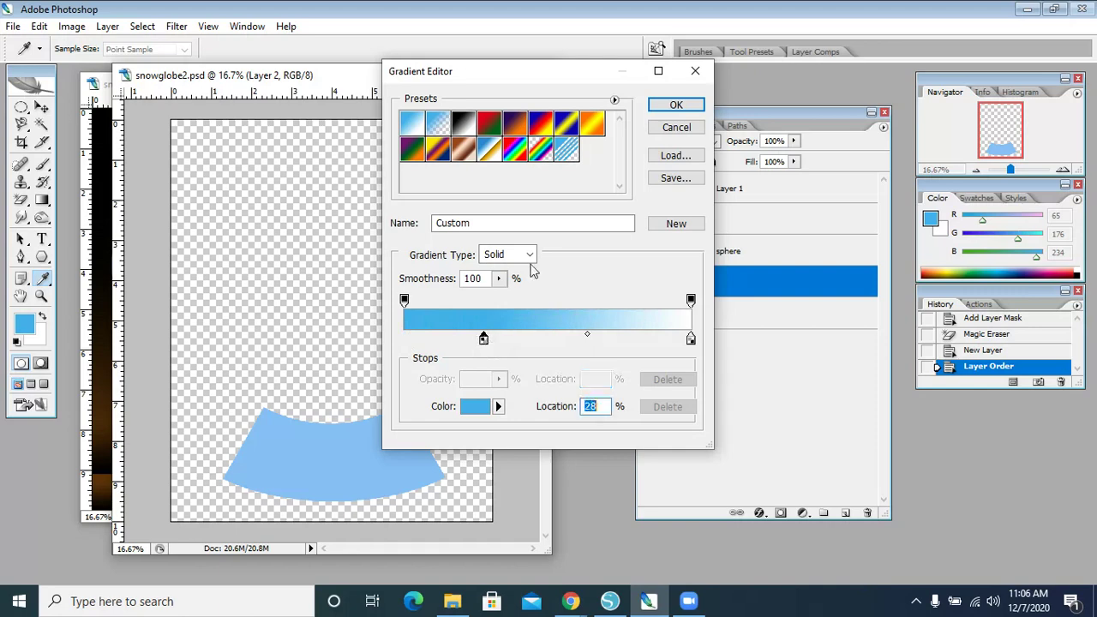
{"action": "left_click", "coordinate": [677, 105]}
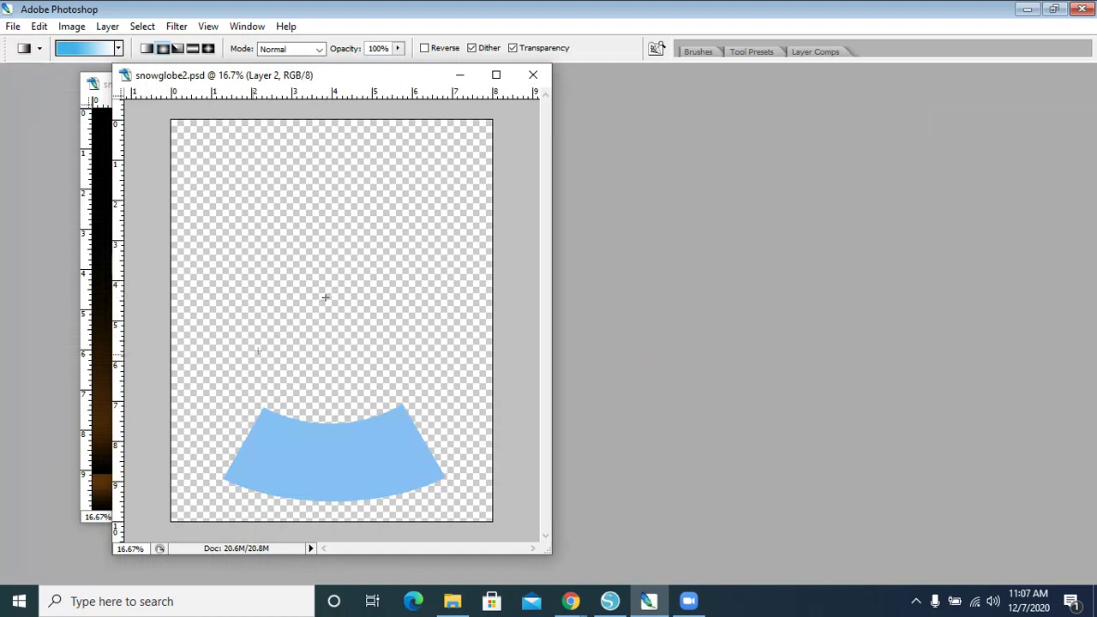
Step: Try a blue-centered radial gradient from the globe's middle on the new layer and undo it
{"action": "left_click_drag", "start_coordinate": [326, 296], "coordinate": [208, 401]}
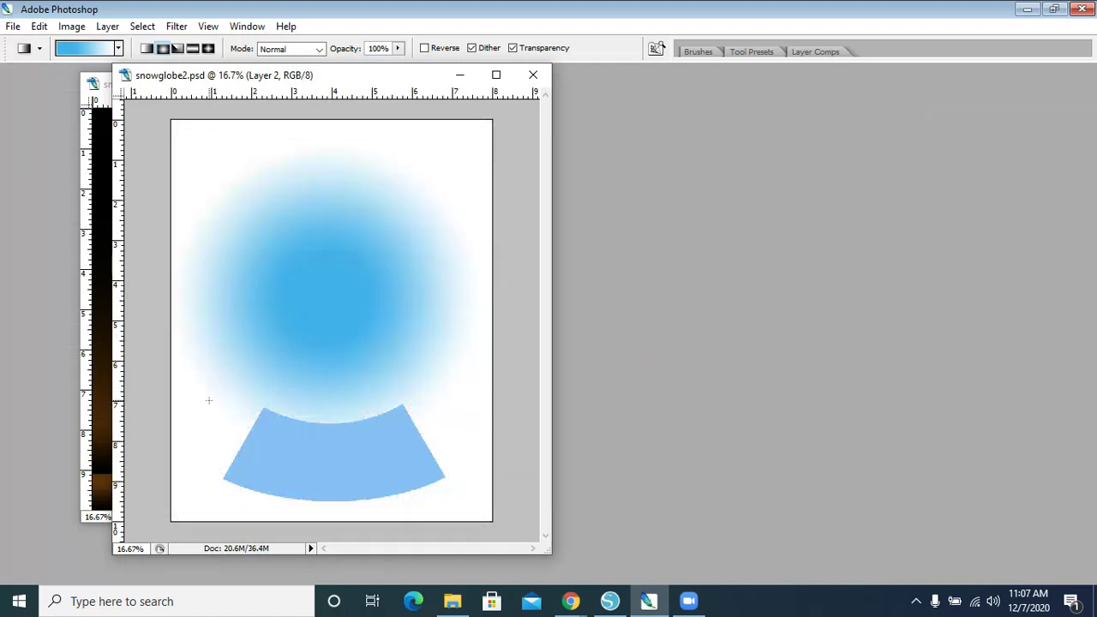
{"action": "key", "text": "ctrl+z"}
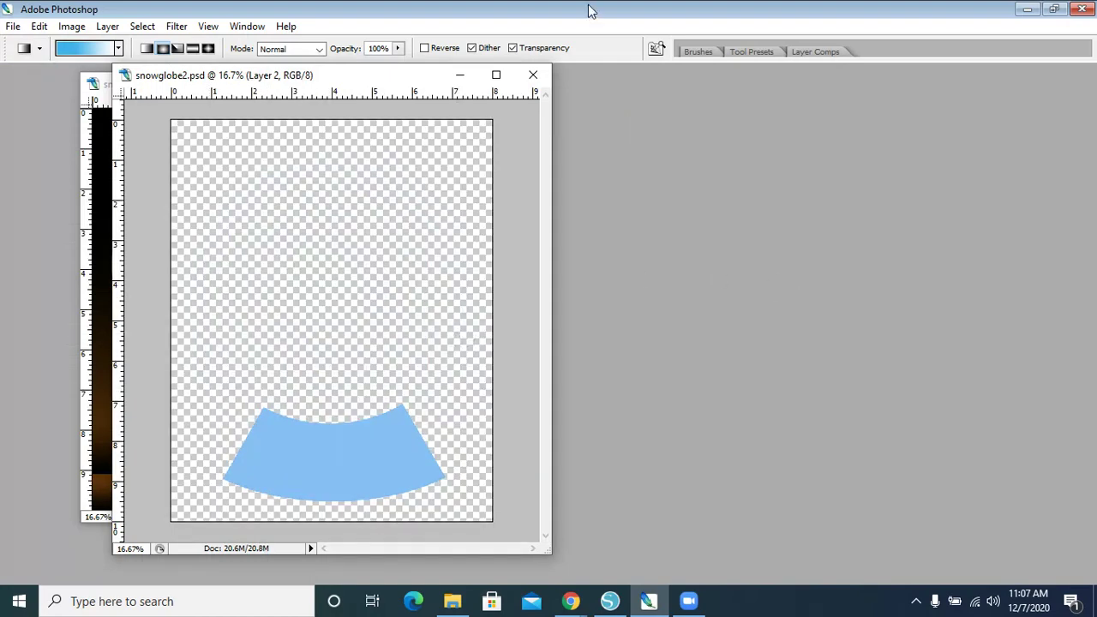
{"action": "key", "text": "Tab"}
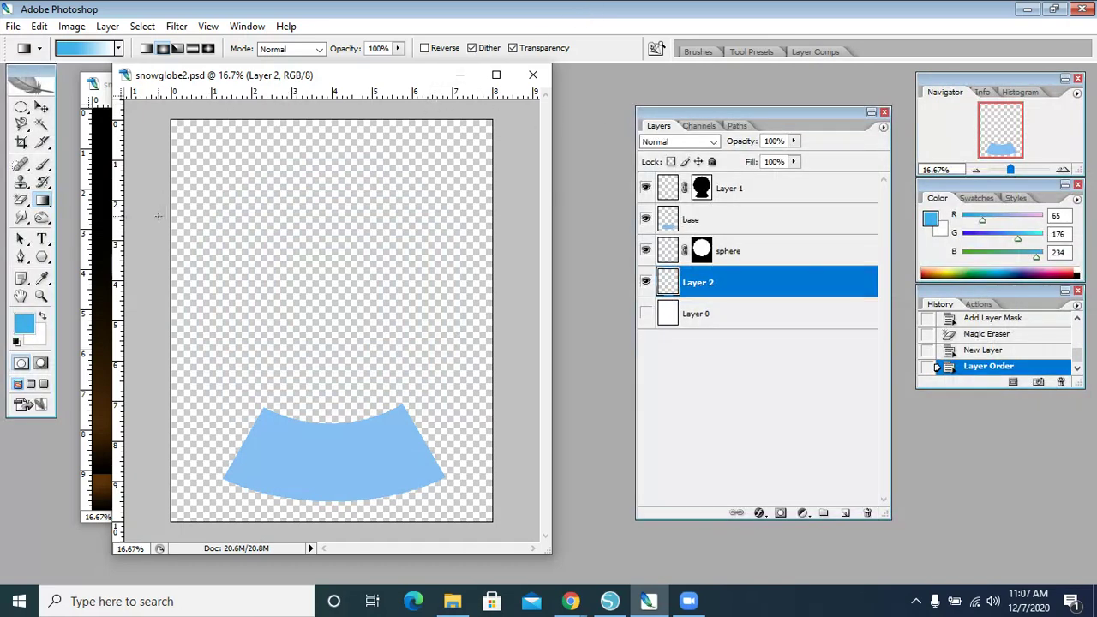
Step: Swap the foreground and background colors and draw a white-to-blue radial gradient outward from the globe's center
{"action": "left_click", "coordinate": [43, 315]}
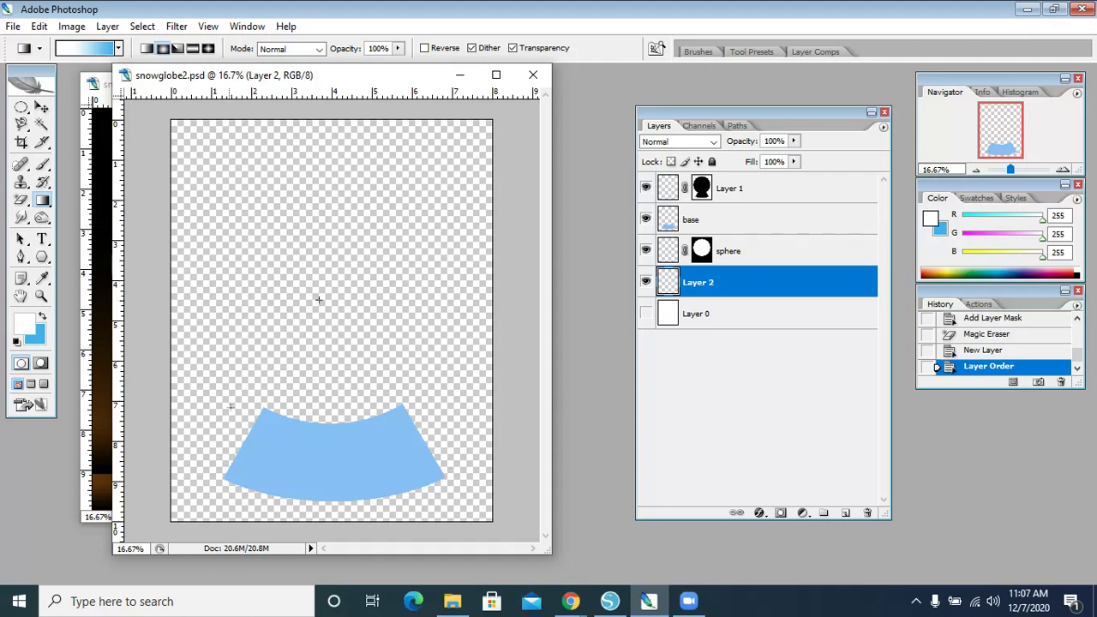
{"action": "left_click_drag", "start_coordinate": [317, 299], "coordinate": [208, 436]}
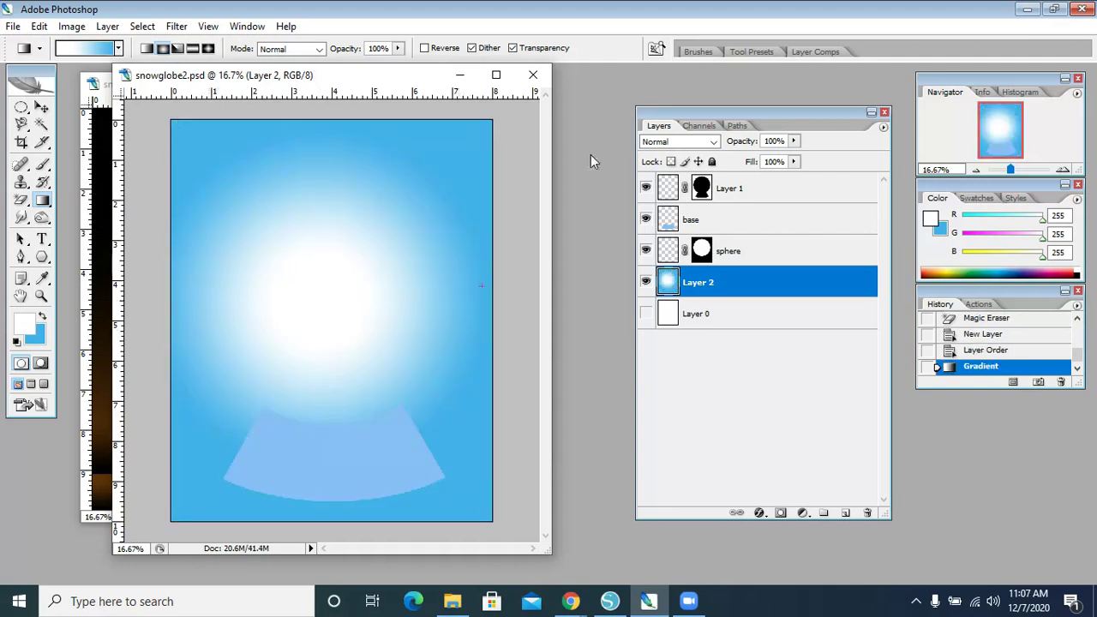
Step: Target Layer 1's image and set the foreground color to brown, hex 8c5c17
{"action": "left_click", "coordinate": [831, 189]}
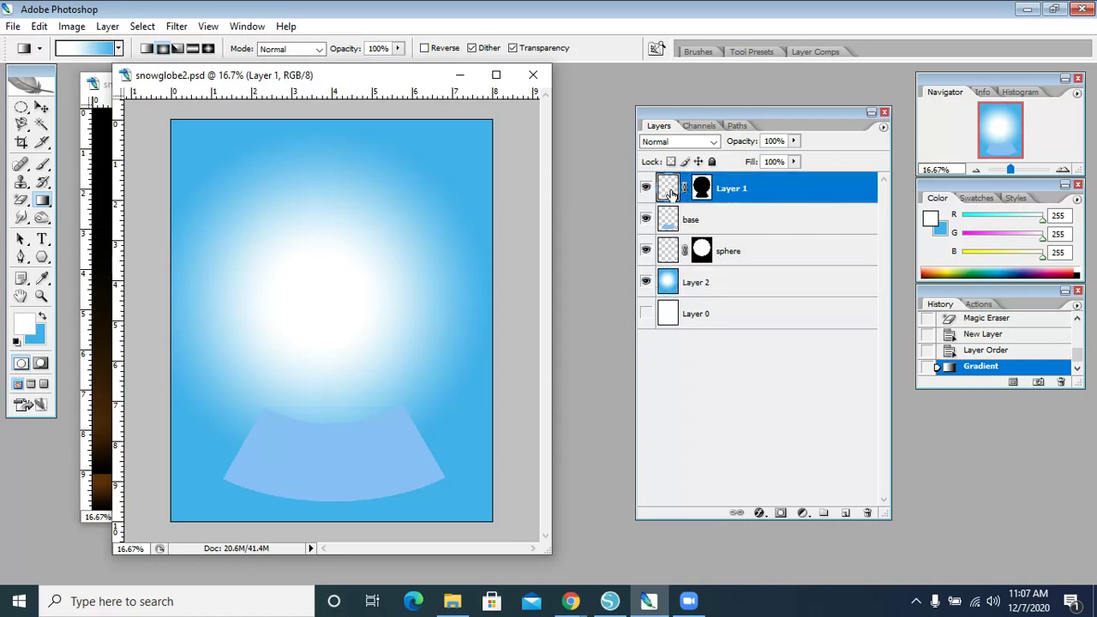
{"action": "left_click", "coordinate": [28, 322]}
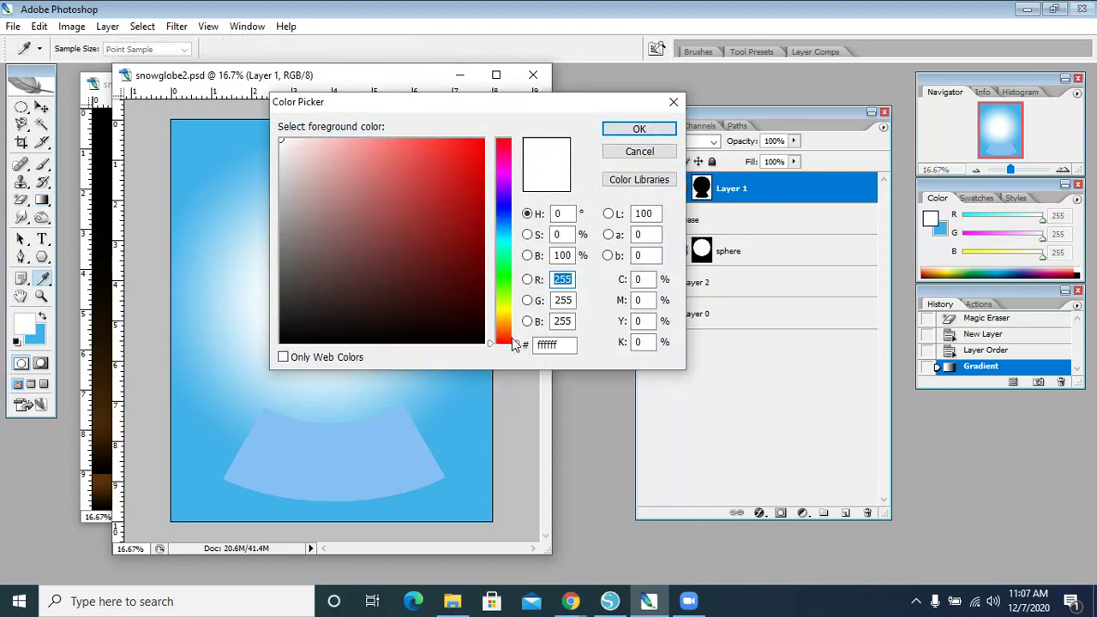
{"action": "left_click", "coordinate": [510, 317]}
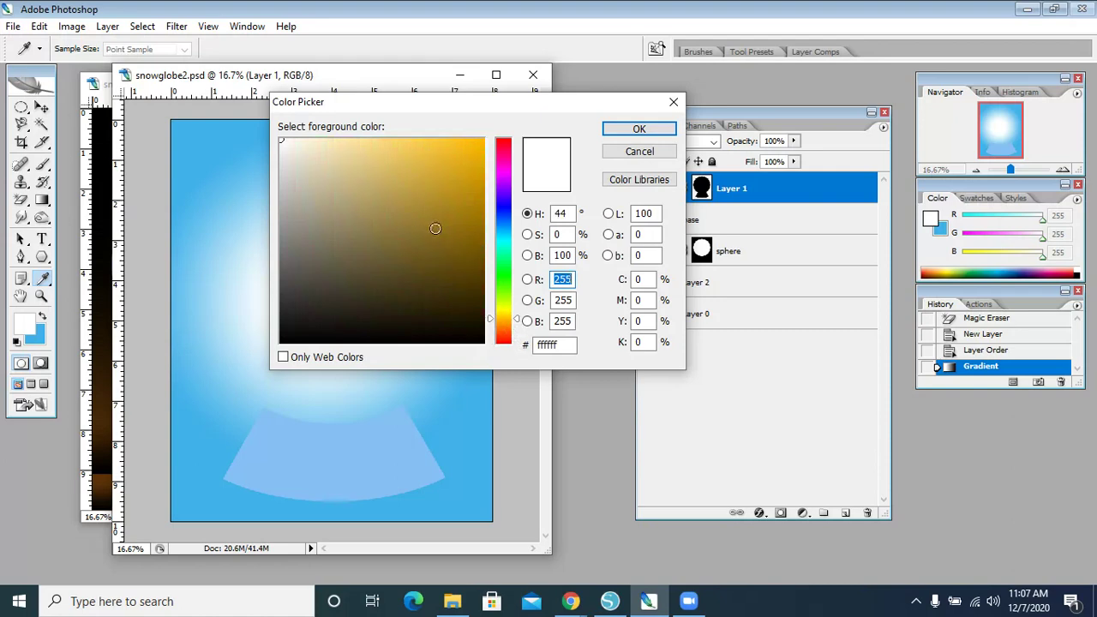
{"action": "left_click", "coordinate": [451, 230]}
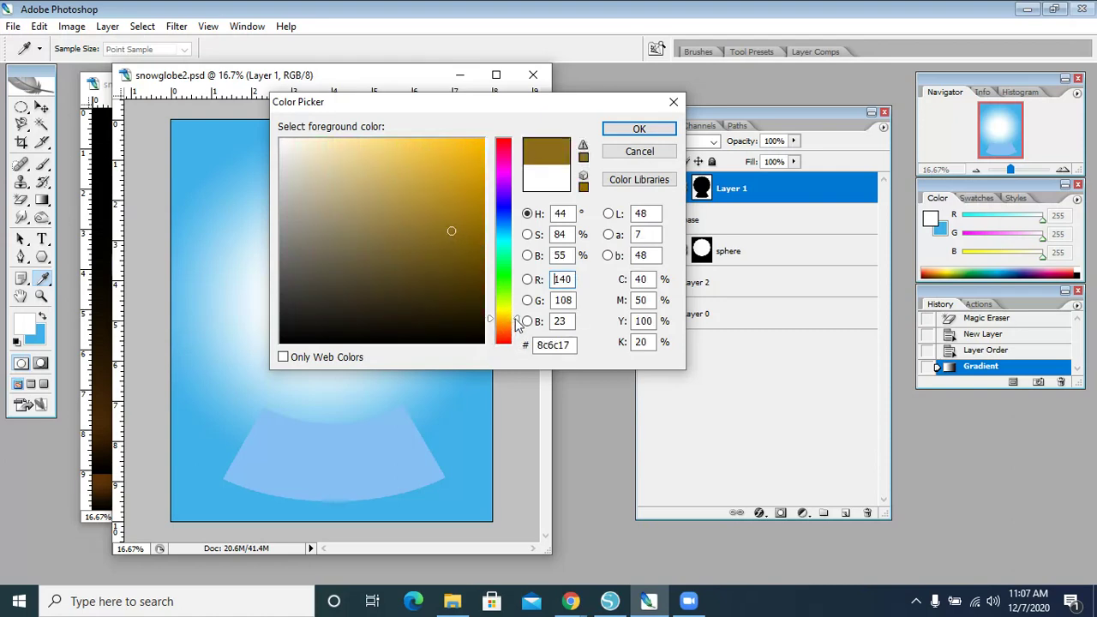
{"action": "left_click_drag", "start_coordinate": [515, 317], "coordinate": [515, 324]}
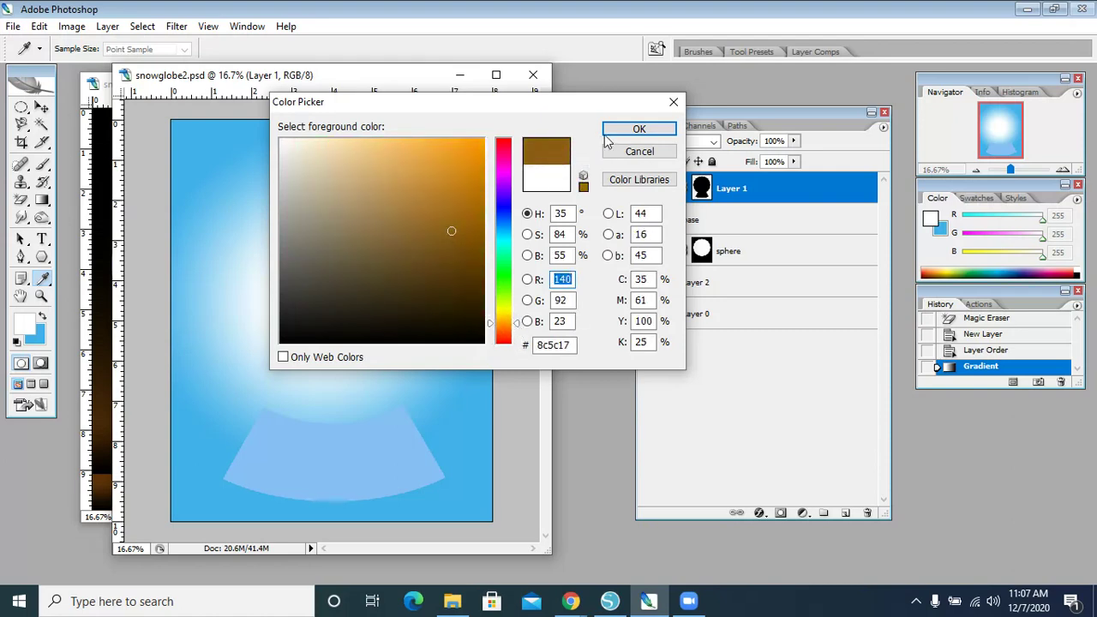
{"action": "left_click", "coordinate": [639, 128]}
Step: Fill Layer 1 with the brown foreground color using the Paint Bucket, coloring the area around the snow globe
{"action": "key", "text": "ctrl+o"}
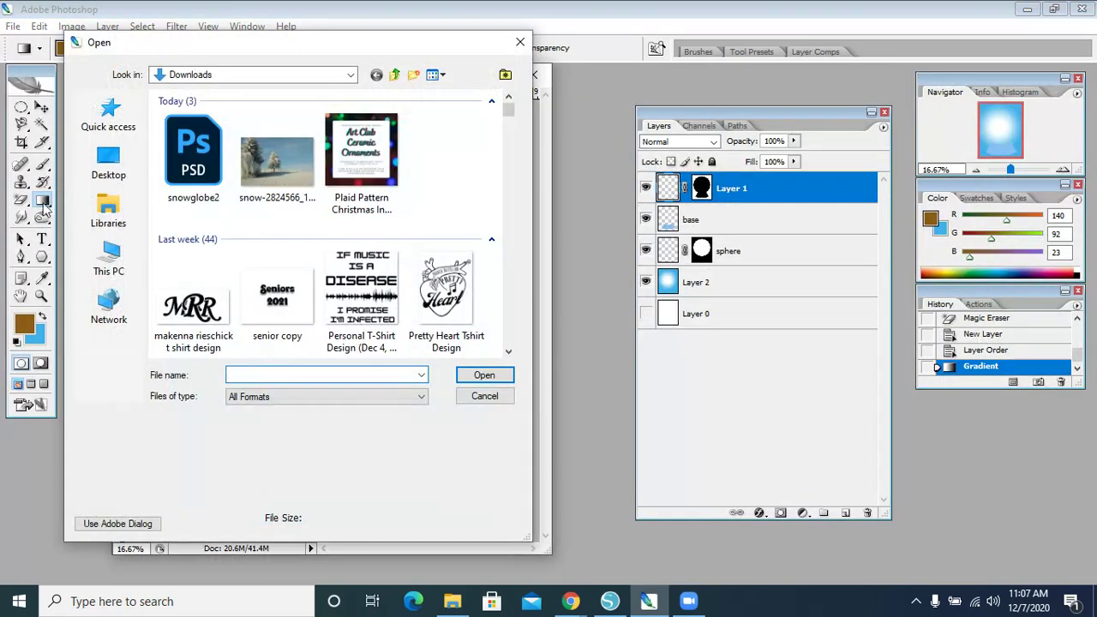
{"action": "left_click", "coordinate": [519, 42]}
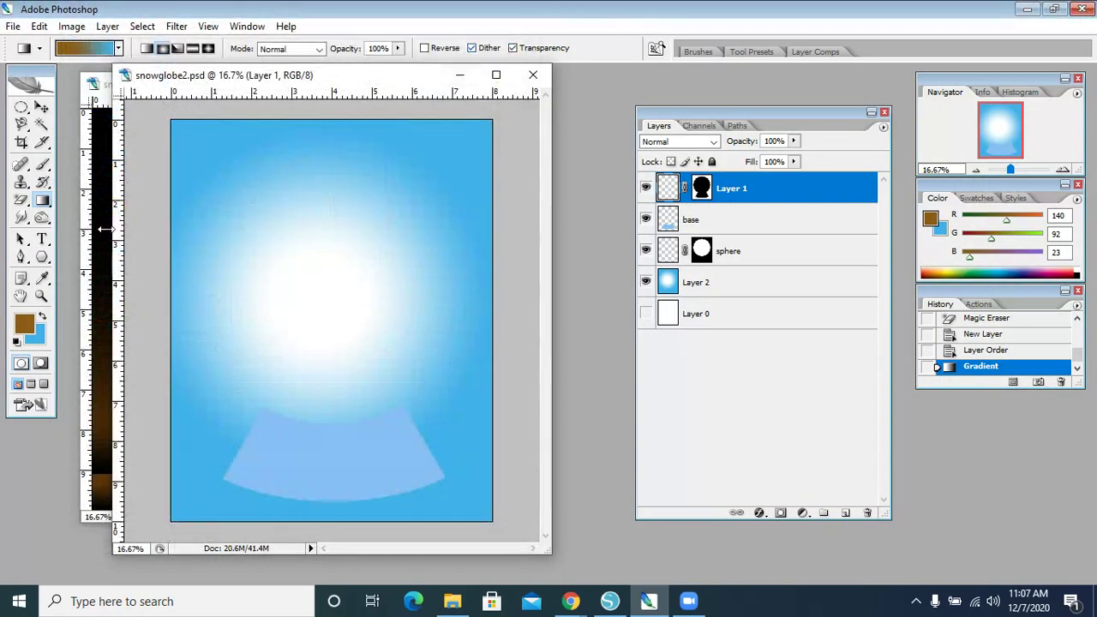
{"action": "mouse_move", "coordinate": [42, 199]}
{"action": "left_mouse_down"}
{"action": "mouse_move", "coordinate": [94, 225]}
{"action": "mouse_move", "coordinate": [99, 215]}
{"action": "left_mouse_up"}
{"action": "key", "text": "Tab"}
{"action": "left_click", "coordinate": [201, 148]}
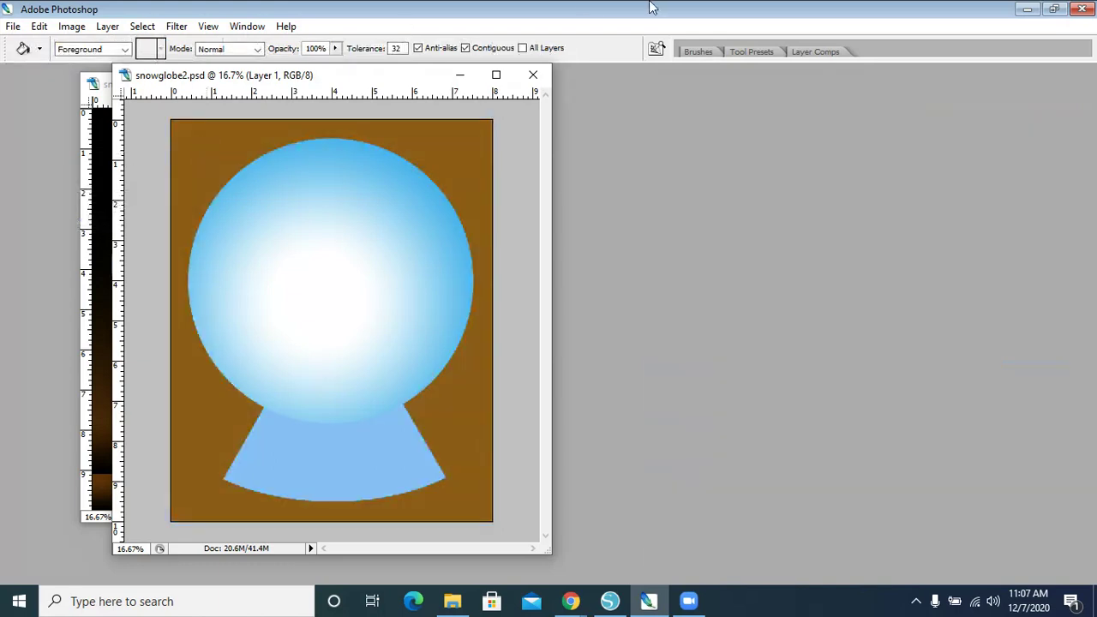
{"action": "key", "text": "Tab"}
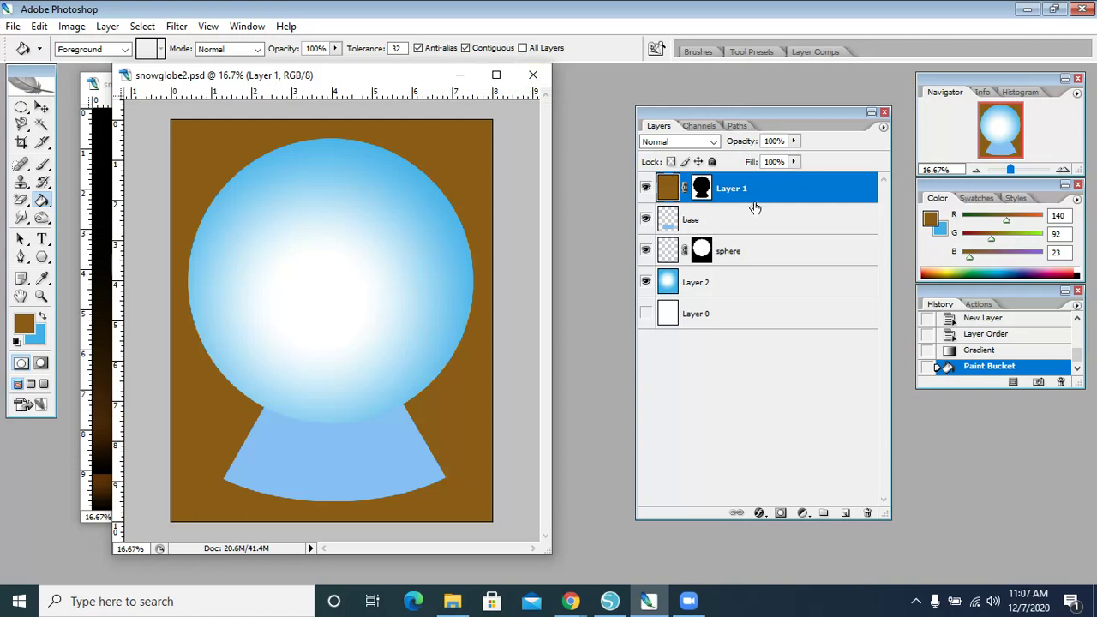
Step: Add a new empty layer directly above Layer 2, beneath the sphere layer
{"action": "left_click", "coordinate": [747, 291]}
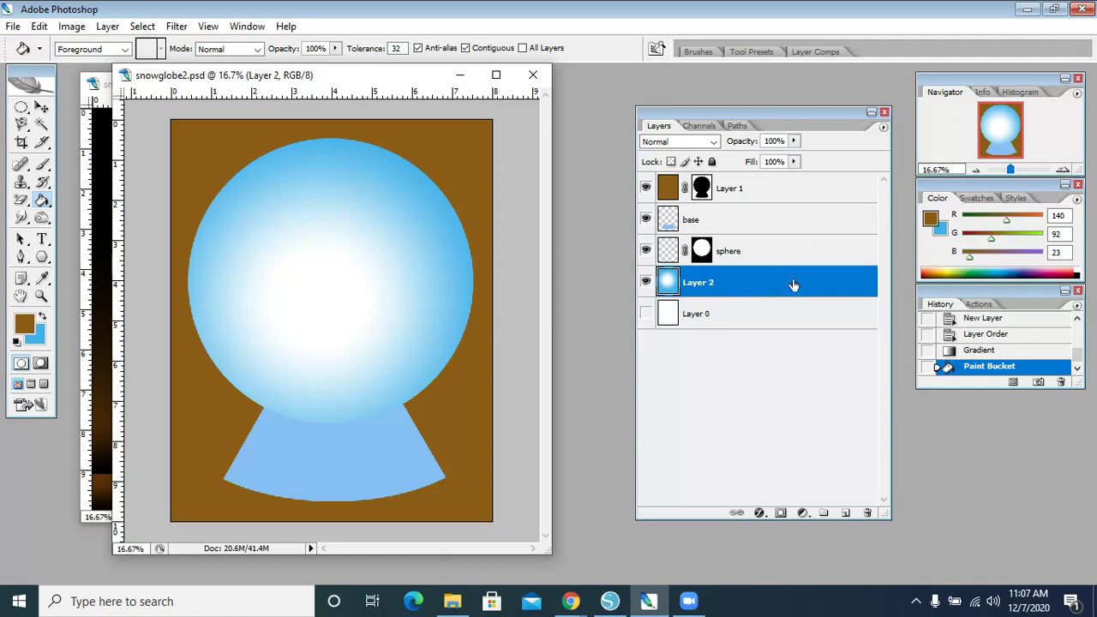
{"action": "left_click", "coordinate": [883, 127]}
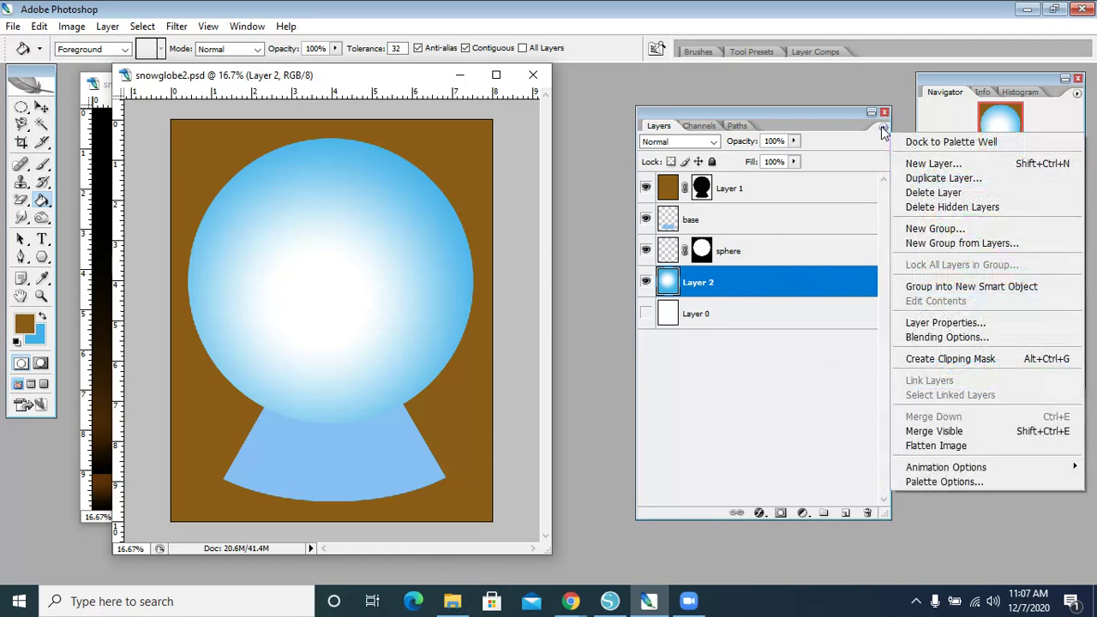
{"action": "left_click", "coordinate": [905, 164]}
{"action": "left_click", "coordinate": [588, 187]}
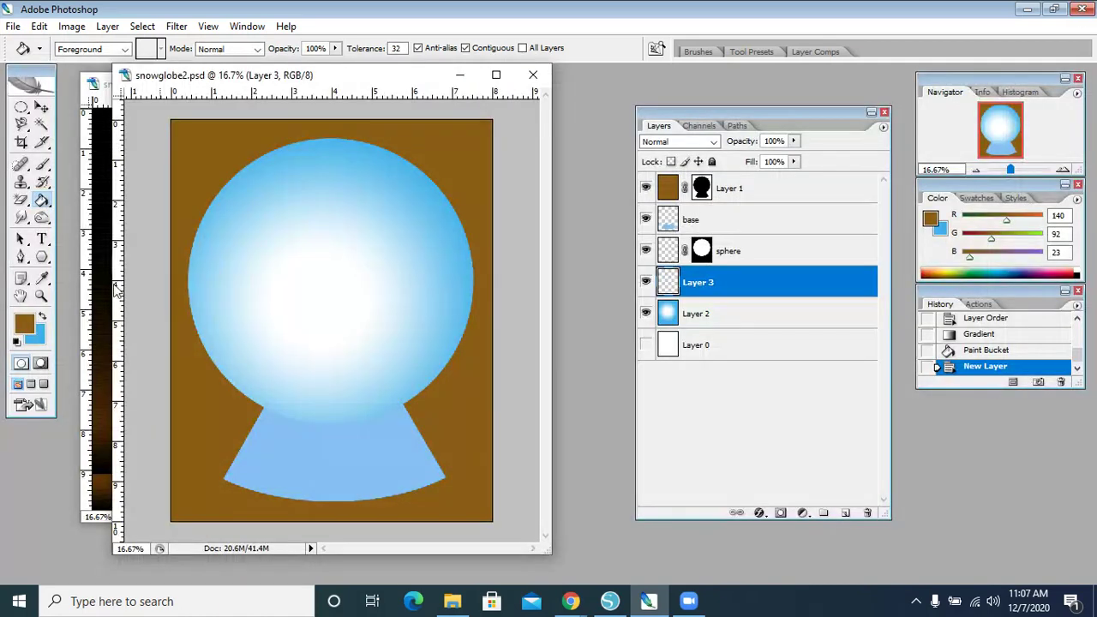
Step: Reset the colors, make white the foreground color, and set the Brush tool's opacity to 75%
{"action": "left_click", "coordinate": [17, 342]}
{"action": "left_click", "coordinate": [42, 317]}
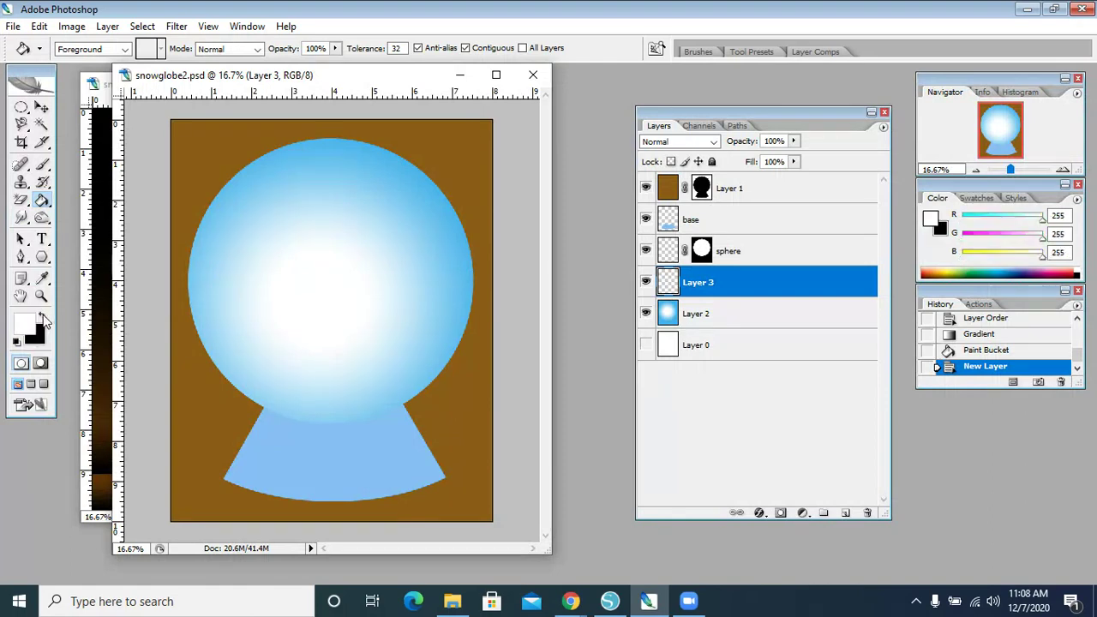
{"action": "left_click", "coordinate": [44, 164]}
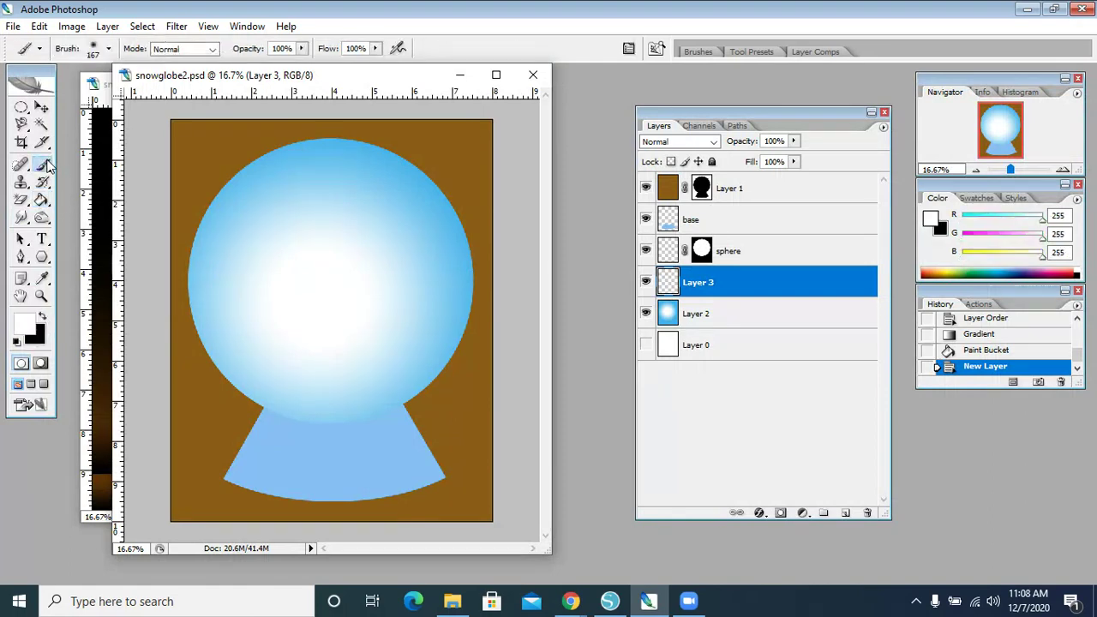
{"action": "left_click", "coordinate": [303, 53]}
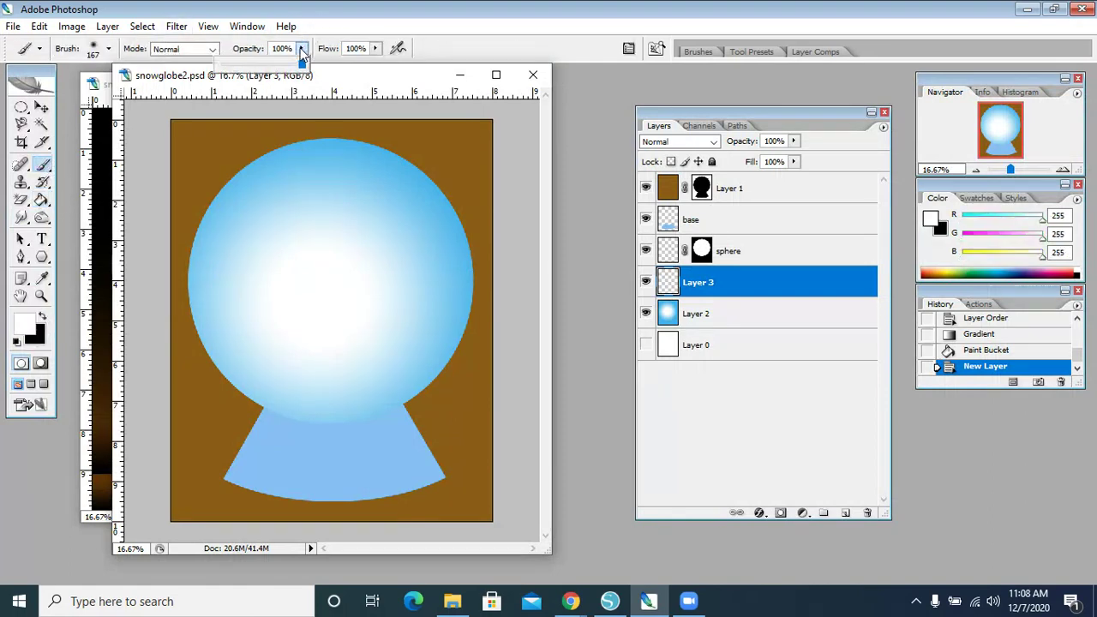
{"action": "left_click_drag", "start_coordinate": [300, 63], "coordinate": [283, 69]}
Step: Make the brush soft with 0% hardness and enlarge its diameter to 414 px
{"action": "left_click", "coordinate": [110, 48]}
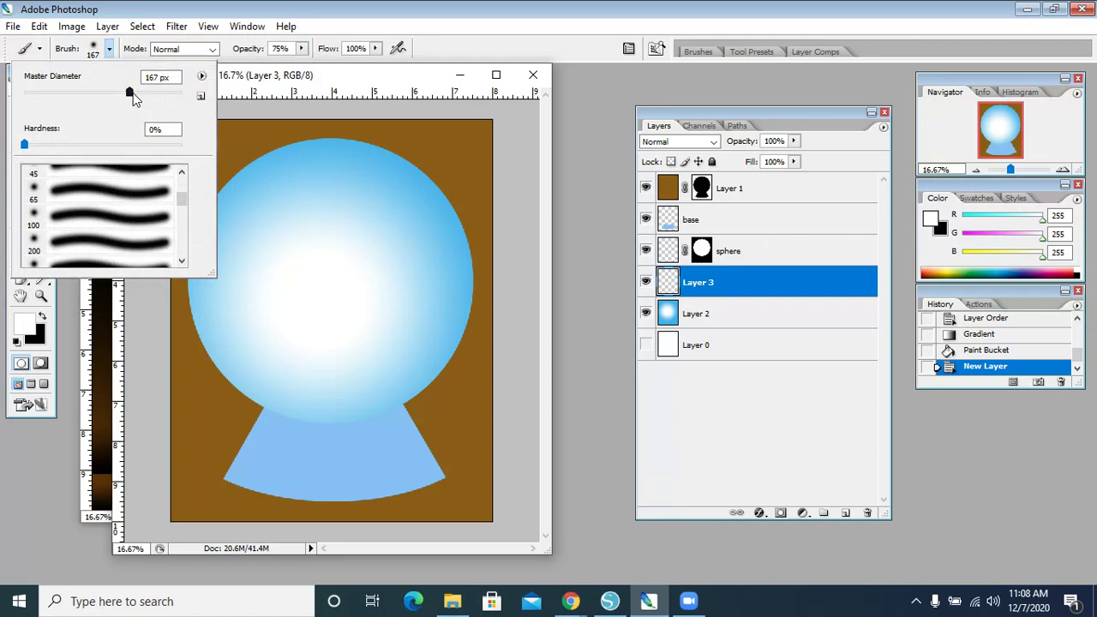
{"action": "mouse_move", "coordinate": [178, 197]}
{"action": "left_mouse_down"}
{"action": "mouse_move", "coordinate": [182, 187]}
{"action": "mouse_move", "coordinate": [180, 211]}
{"action": "mouse_move", "coordinate": [182, 180]}
{"action": "left_mouse_up"}
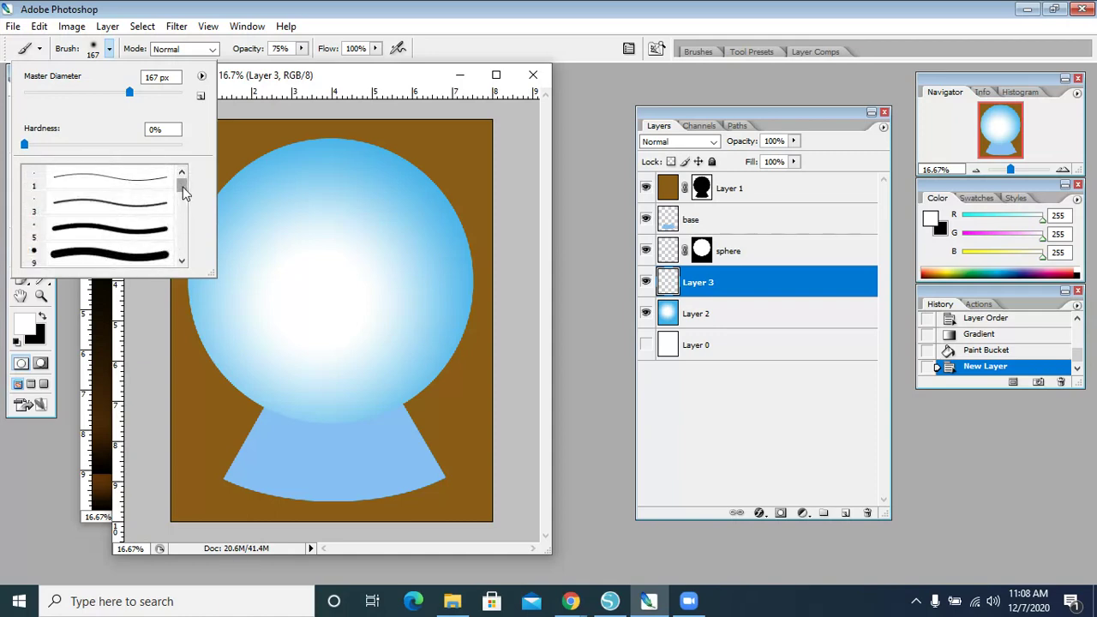
{"action": "left_click_drag", "start_coordinate": [183, 187], "coordinate": [183, 195]}
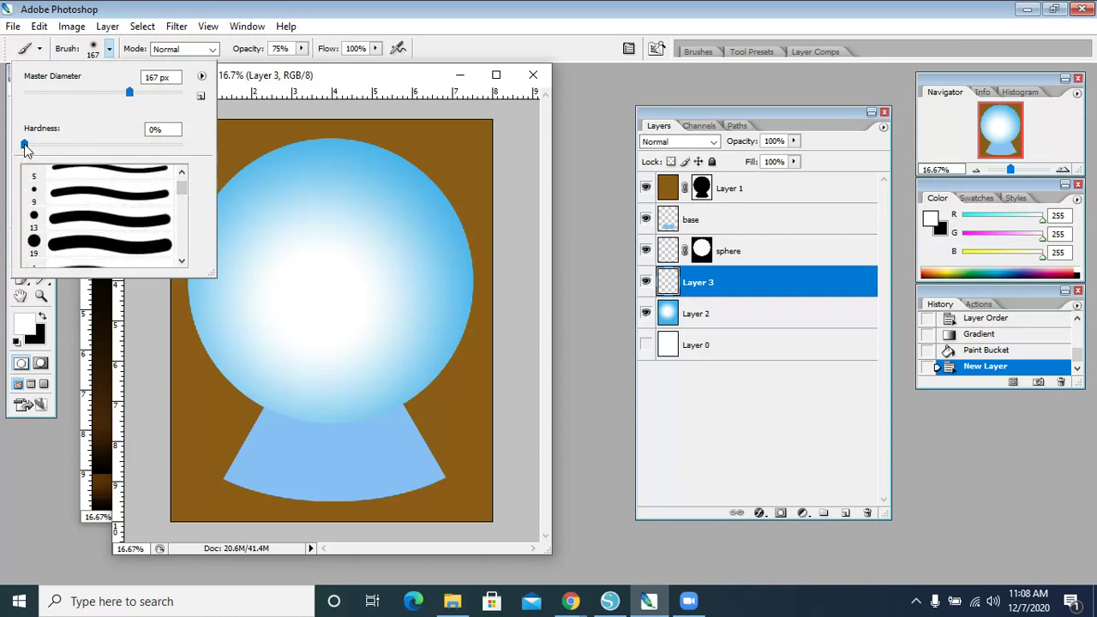
{"action": "mouse_move", "coordinate": [25, 145]}
{"action": "left_mouse_down"}
{"action": "mouse_move", "coordinate": [164, 148]}
{"action": "mouse_move", "coordinate": [14, 145]}
{"action": "left_mouse_up"}
{"action": "left_click_drag", "start_coordinate": [130, 92], "coordinate": [159, 93]}
Step: Paint a white snowbank on Layer 3 across the lower part of the globe
{"action": "mouse_move", "coordinate": [361, 399]}
{"action": "left_mouse_down"}
{"action": "mouse_move", "coordinate": [380, 396]}
{"action": "mouse_move", "coordinate": [196, 382]}
{"action": "mouse_move", "coordinate": [355, 420]}
{"action": "mouse_move", "coordinate": [424, 387]}
{"action": "left_mouse_up"}
{"action": "mouse_move", "coordinate": [500, 369]}
{"action": "left_mouse_down"}
{"action": "mouse_move", "coordinate": [368, 415]}
{"action": "mouse_move", "coordinate": [200, 404]}
{"action": "mouse_move", "coordinate": [185, 359]}
{"action": "mouse_move", "coordinate": [360, 397]}
{"action": "mouse_move", "coordinate": [473, 352]}
{"action": "left_mouse_up"}
{"action": "mouse_move", "coordinate": [211, 372]}
{"action": "left_mouse_down"}
{"action": "mouse_move", "coordinate": [380, 426]}
{"action": "mouse_move", "coordinate": [306, 428]}
{"action": "mouse_move", "coordinate": [364, 386]}
{"action": "left_mouse_up"}
{"action": "mouse_move", "coordinate": [433, 367]}
{"action": "left_mouse_down"}
{"action": "mouse_move", "coordinate": [385, 381]}
{"action": "mouse_move", "coordinate": [305, 377]}
{"action": "mouse_move", "coordinate": [339, 360]}
{"action": "mouse_move", "coordinate": [450, 376]}
{"action": "mouse_move", "coordinate": [444, 360]}
{"action": "mouse_move", "coordinate": [302, 368]}
{"action": "mouse_move", "coordinate": [422, 365]}
{"action": "mouse_move", "coordinate": [283, 386]}
{"action": "mouse_move", "coordinate": [215, 372]}
{"action": "left_mouse_up"}
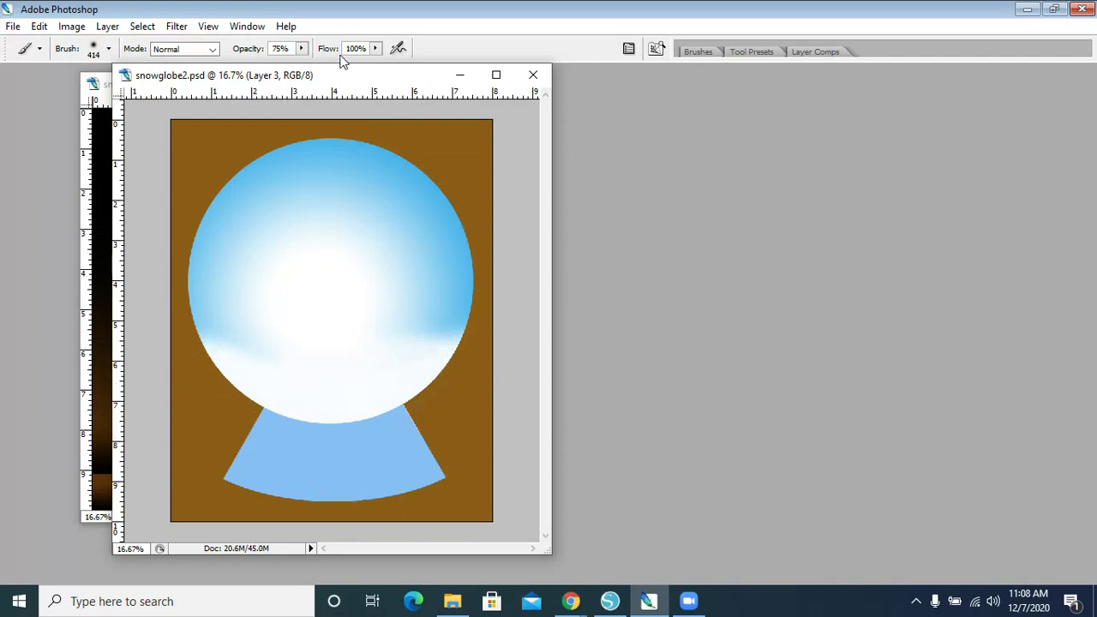
{"action": "key", "text": "Tab"}
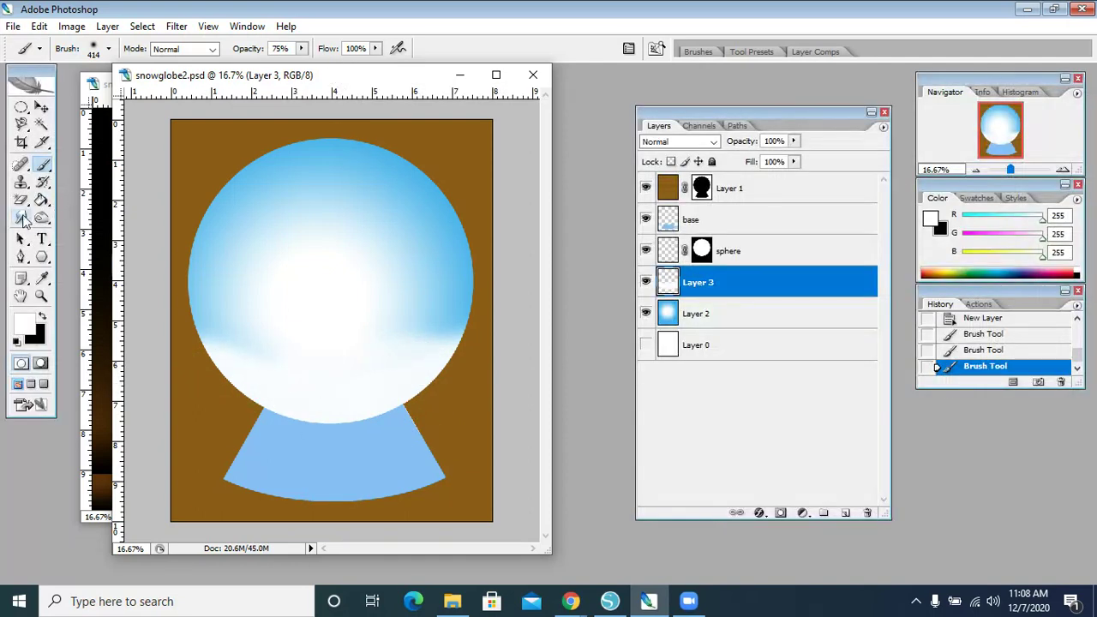
Step: Sample the blue at the globe's upper edge as foreground color and set the brush diameter to 186 px
{"action": "key", "text": "i"}
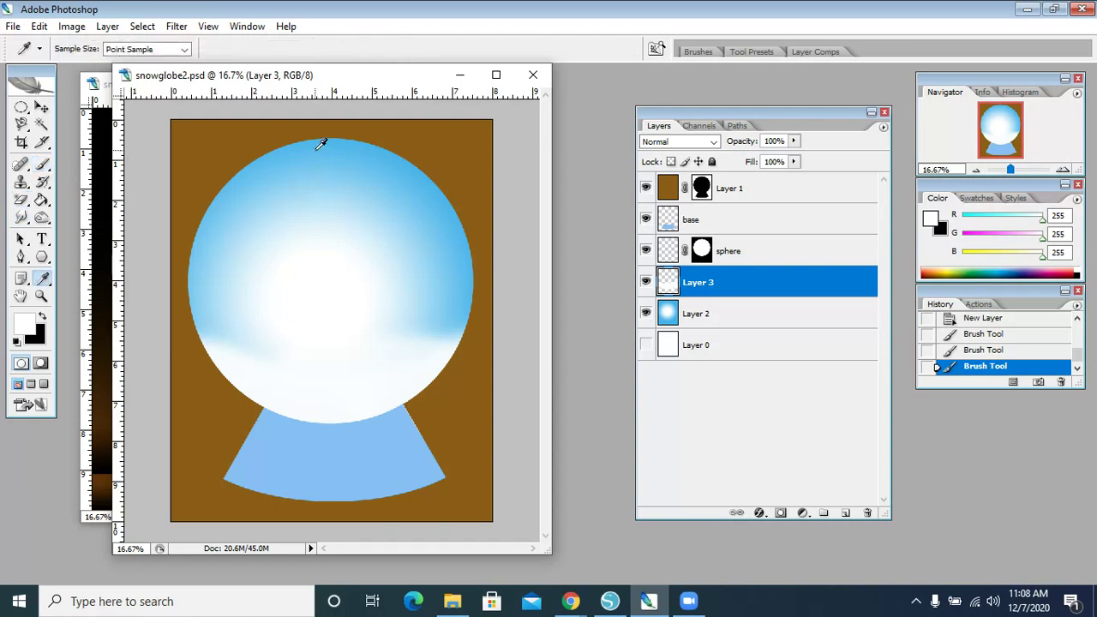
{"action": "left_click", "coordinate": [320, 144]}
{"action": "left_click", "coordinate": [47, 164]}
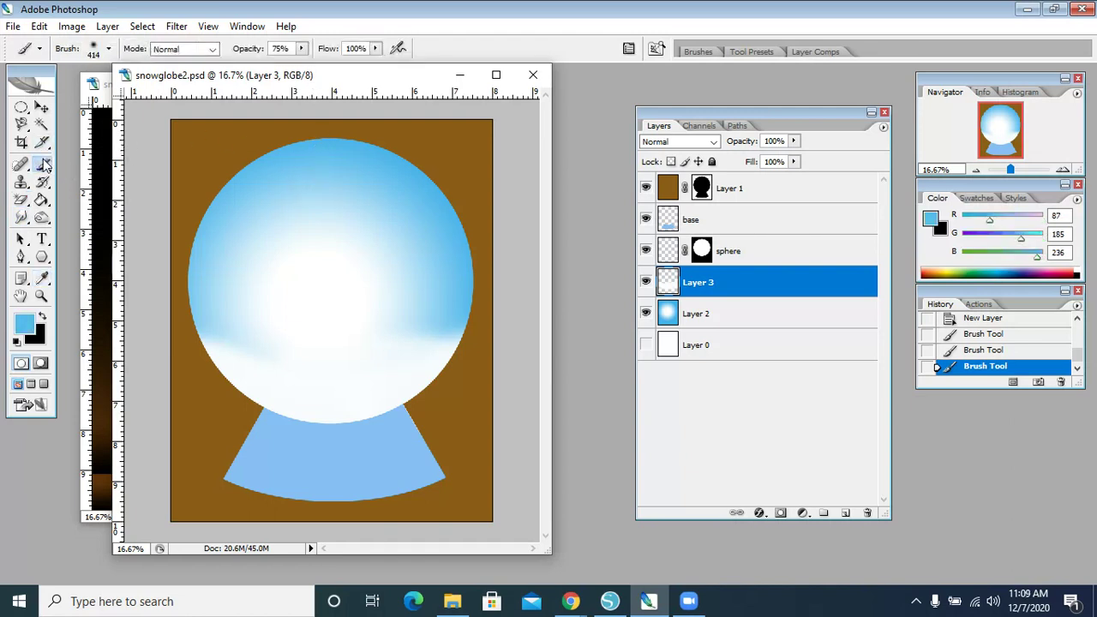
{"action": "left_click", "coordinate": [109, 49]}
{"action": "left_click_drag", "start_coordinate": [104, 92], "coordinate": [94, 91]}
{"action": "left_click", "coordinate": [137, 93]}
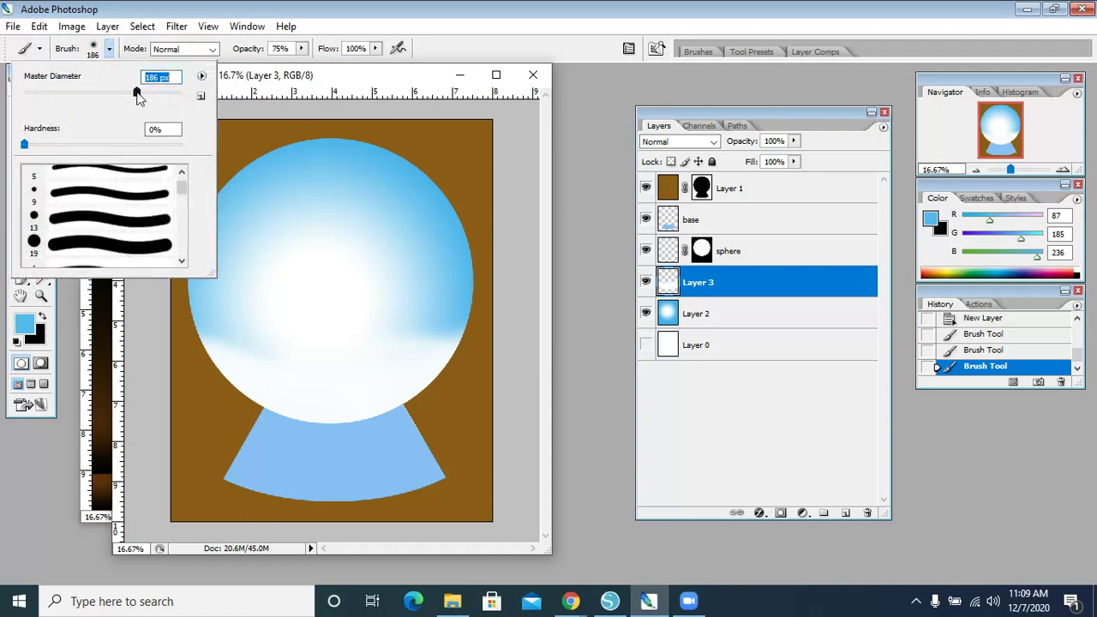
Step: Paint blue shading on Layer 3 along the bottom of the snow, following the globe's lower edge
{"action": "key", "text": "Tab"}
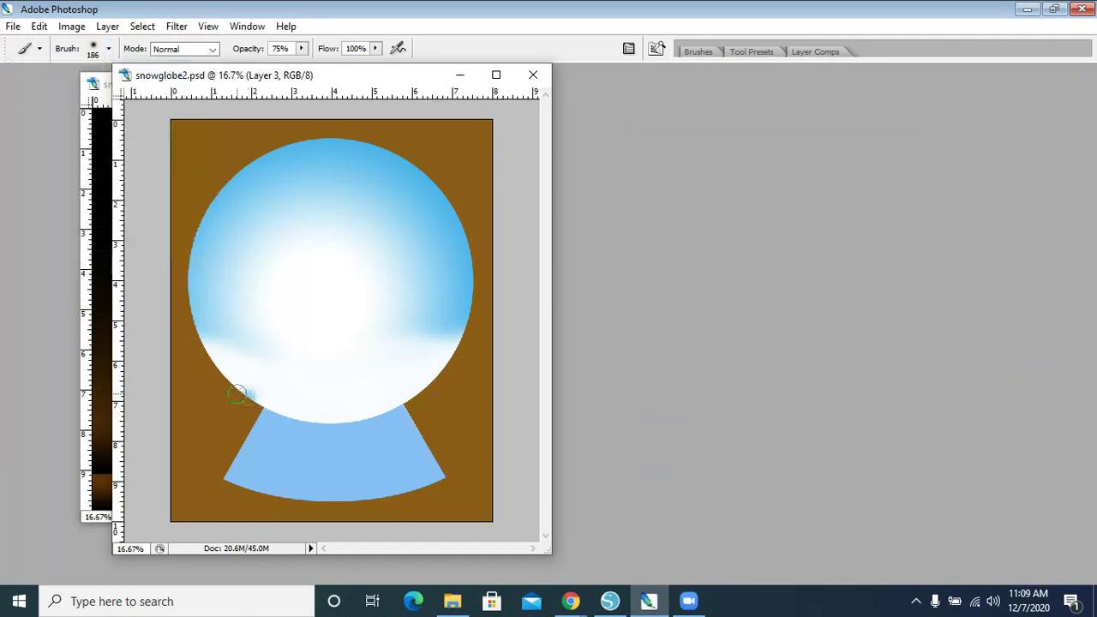
{"action": "mouse_move", "coordinate": [205, 347]}
{"action": "left_mouse_down"}
{"action": "mouse_move", "coordinate": [330, 424]}
{"action": "mouse_move", "coordinate": [384, 412]}
{"action": "mouse_move", "coordinate": [395, 392]}
{"action": "mouse_move", "coordinate": [352, 394]}
{"action": "mouse_move", "coordinate": [436, 378]}
{"action": "mouse_move", "coordinate": [311, 382]}
{"action": "left_mouse_up"}
{"action": "key", "text": "Tab"}
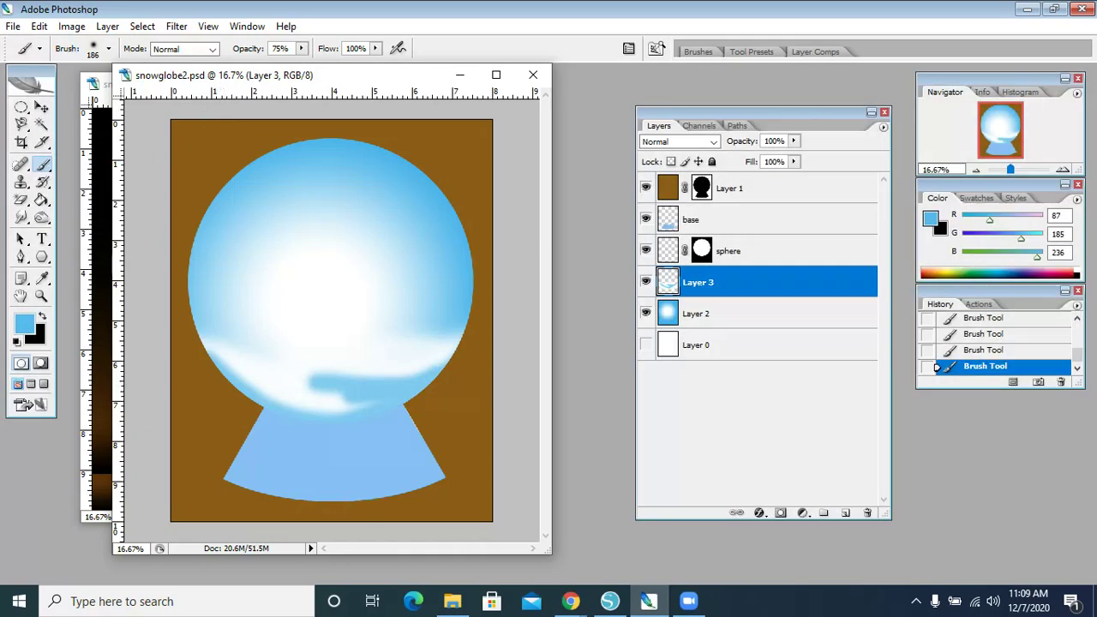
Step: Set the background color to near-white fefdfd, swap it to the foreground, and paint over the snow's blue shading to soften it
{"action": "left_click", "coordinate": [37, 334]}
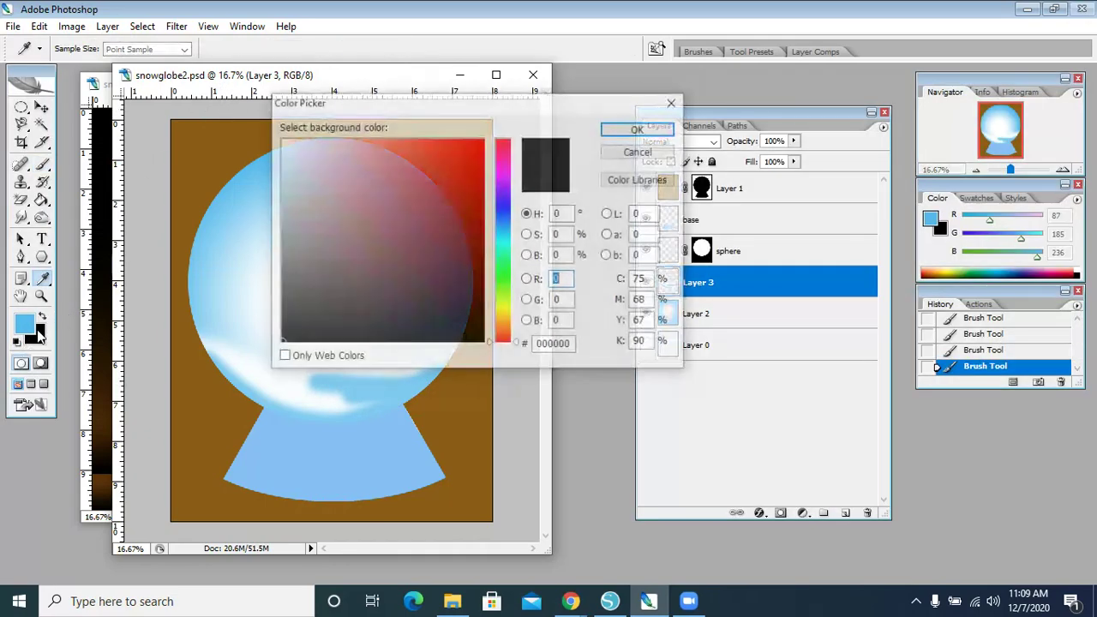
{"action": "left_click", "coordinate": [280, 139]}
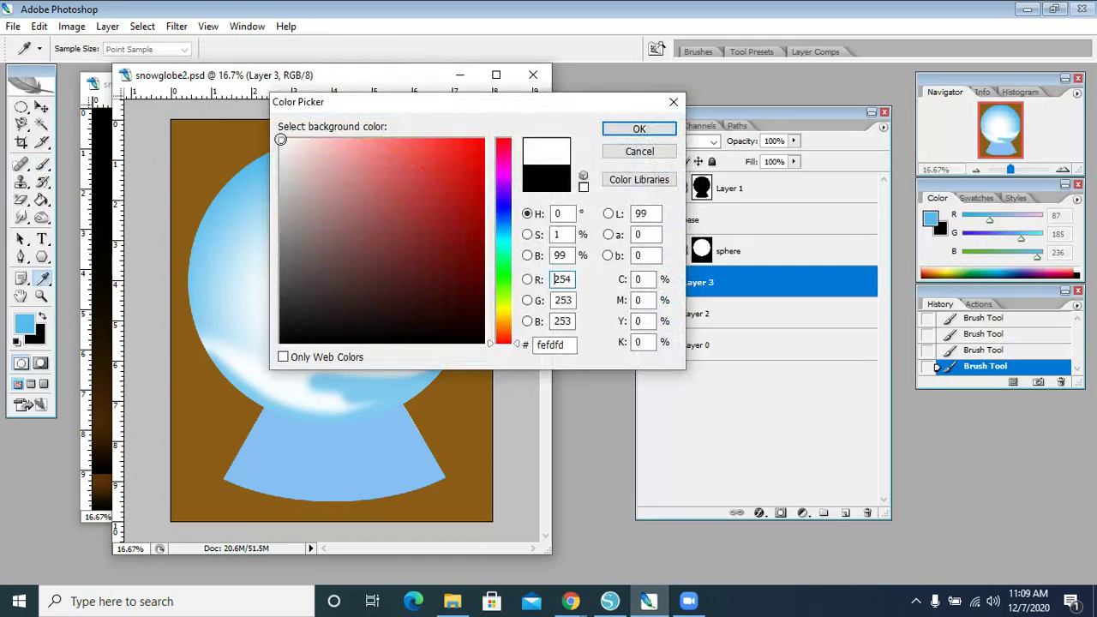
{"action": "key", "text": "Return"}
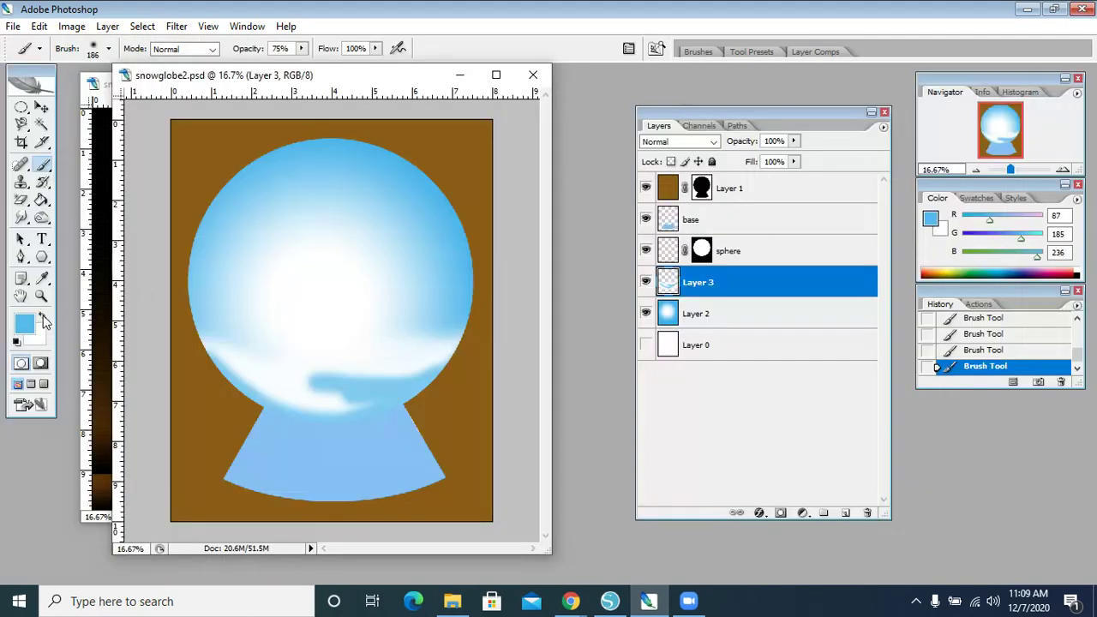
{"action": "left_click", "coordinate": [42, 316]}
{"action": "mouse_move", "coordinate": [297, 382]}
{"action": "left_mouse_down"}
{"action": "mouse_move", "coordinate": [347, 401]}
{"action": "mouse_move", "coordinate": [357, 396]}
{"action": "mouse_move", "coordinate": [283, 380]}
{"action": "mouse_move", "coordinate": [390, 386]}
{"action": "mouse_move", "coordinate": [358, 389]}
{"action": "mouse_move", "coordinate": [306, 368]}
{"action": "mouse_move", "coordinate": [347, 375]}
{"action": "mouse_move", "coordinate": [438, 352]}
{"action": "mouse_move", "coordinate": [411, 376]}
{"action": "mouse_move", "coordinate": [283, 386]}
{"action": "mouse_move", "coordinate": [197, 330]}
{"action": "left_mouse_up"}
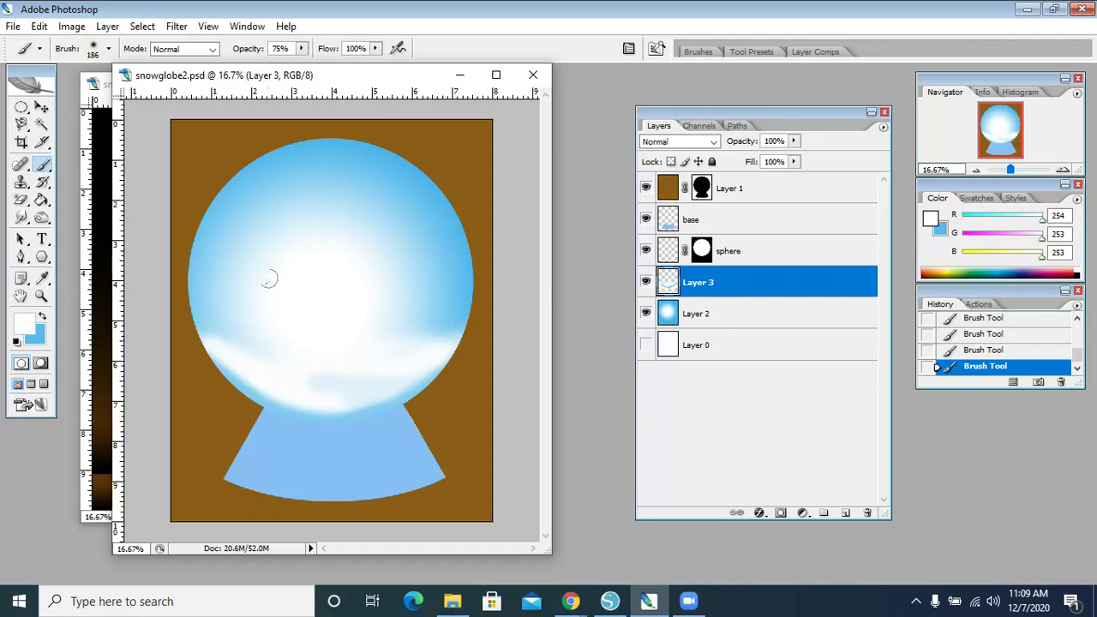
Step: Switch to the Chrome window showing the Screencastify video details
{"action": "left_click", "coordinate": [572, 600]}
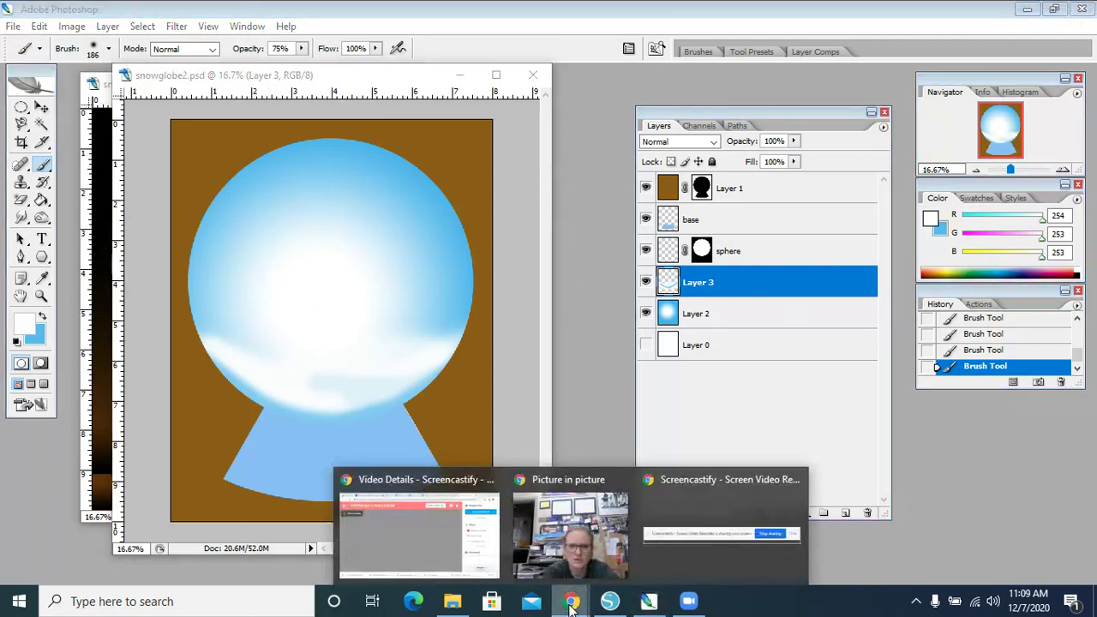
{"action": "mouse_move", "coordinate": [449, 479]}
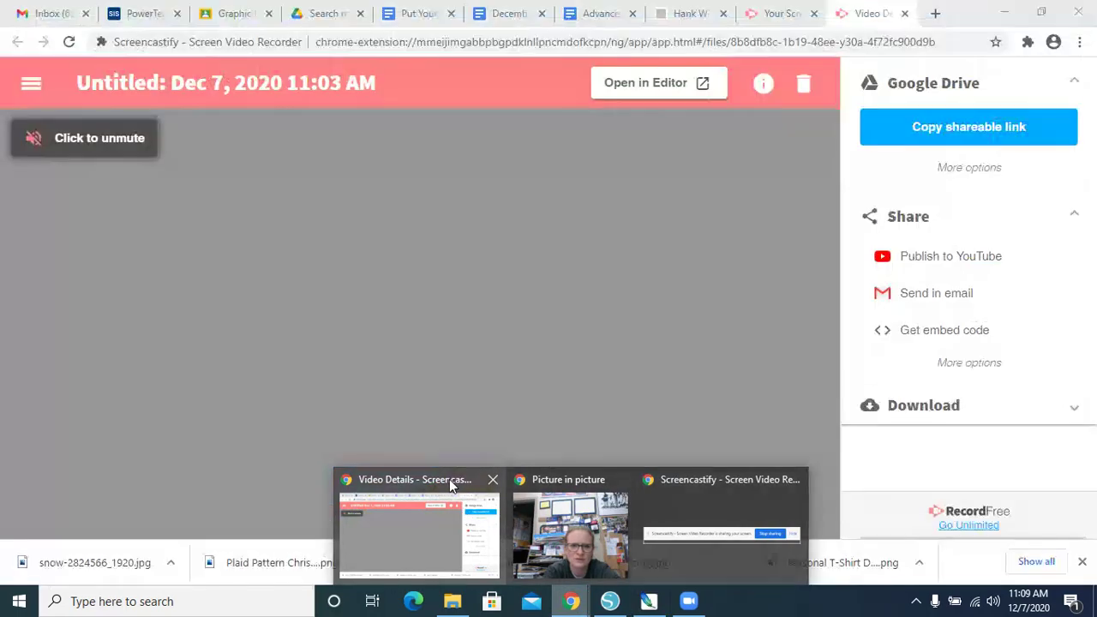